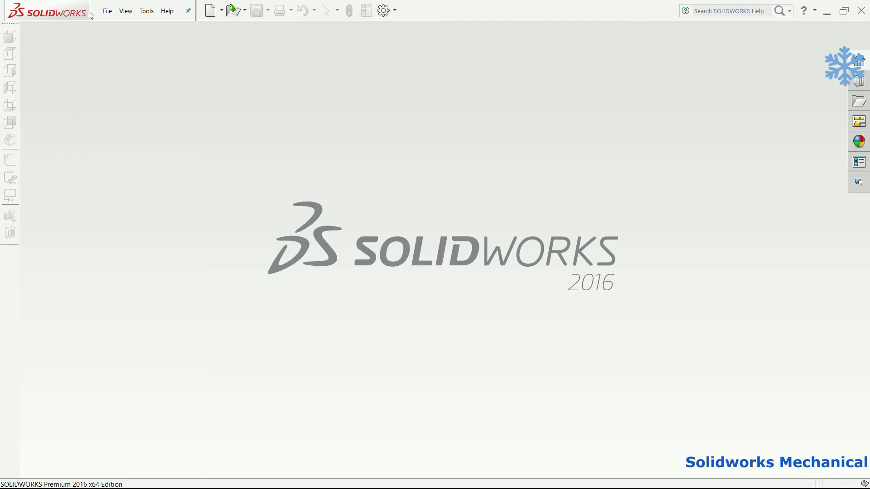
- Create a new part and start a revolved feature sketched on the Front Plane
left_click(120, 27)
left_click(187, 178)
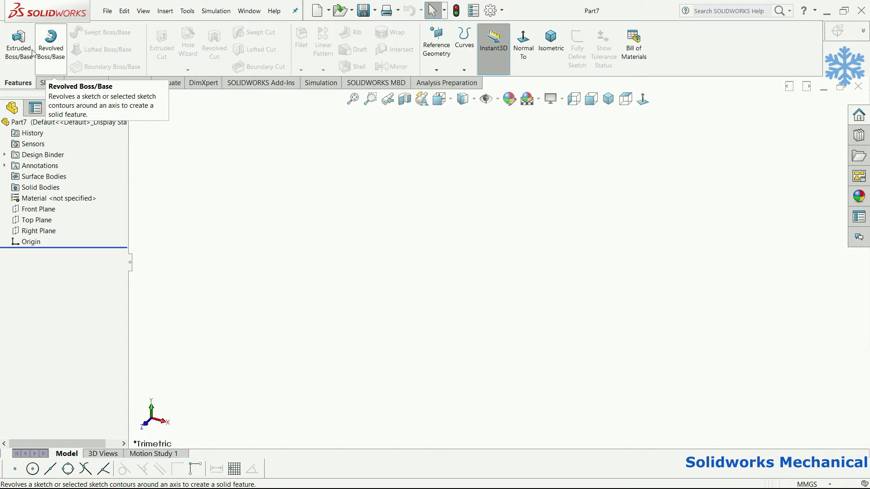
left_click(51, 45)
left_click(416, 161)
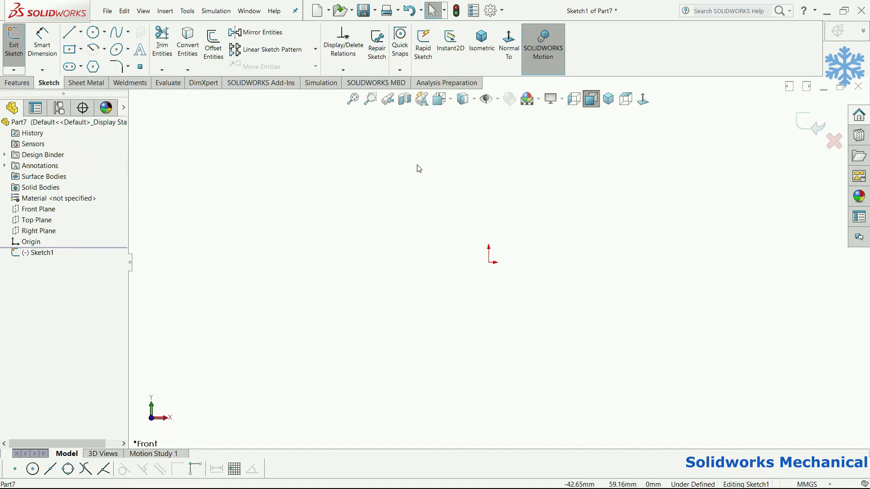
left_click(69, 32)
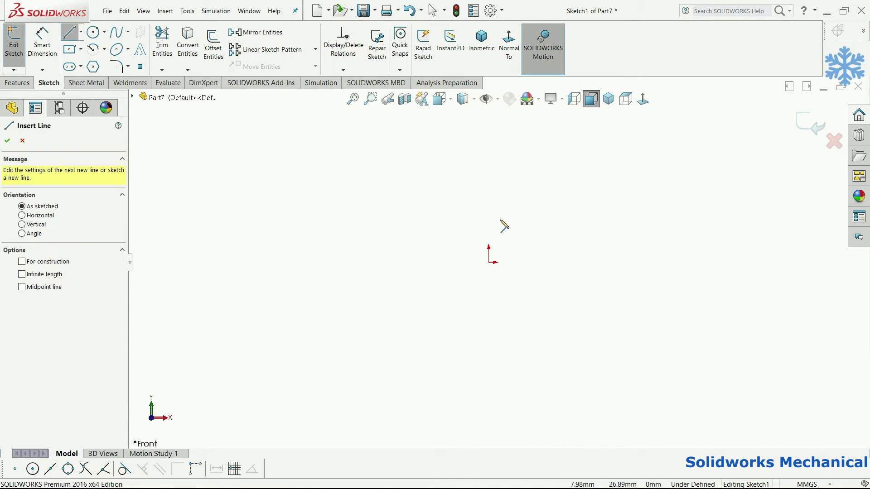
left_click(81, 32)
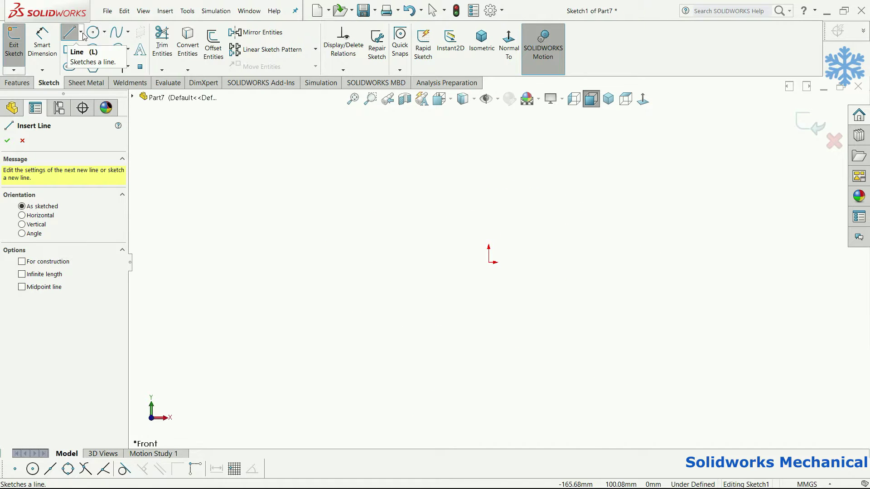
- Draw a vertical centerline upward from the origin
left_click(92, 59)
left_click(489, 263)
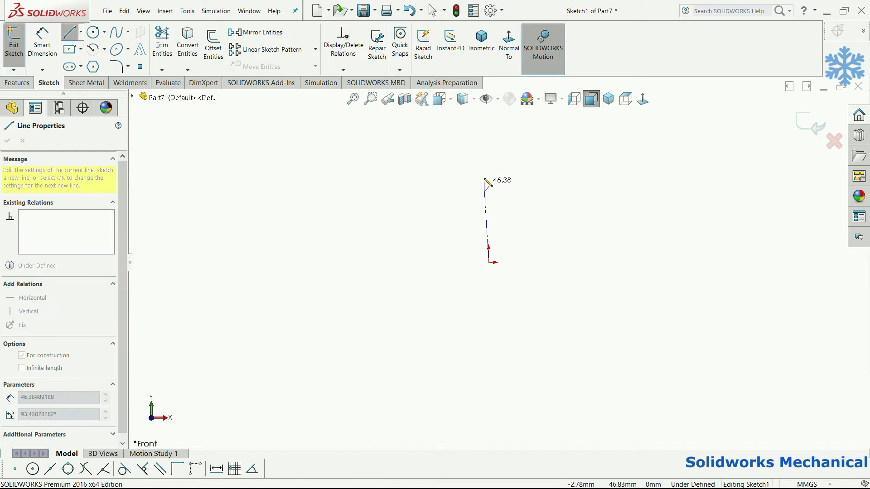
left_click(489, 166)
left_click(69, 32)
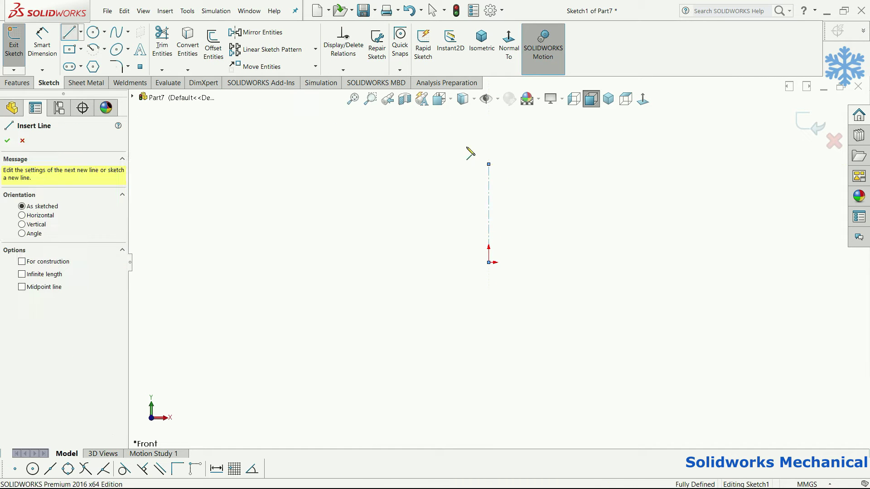
- Sketch the upper outline: top edge, a vertical drop, a rightward step and a short right edge
left_click(488, 164)
left_click(489, 114)
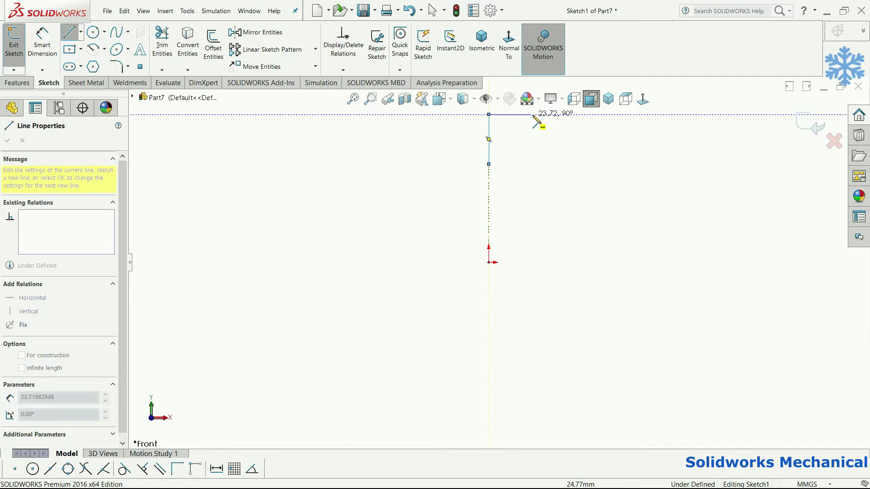
left_click(530, 116)
left_click(530, 162)
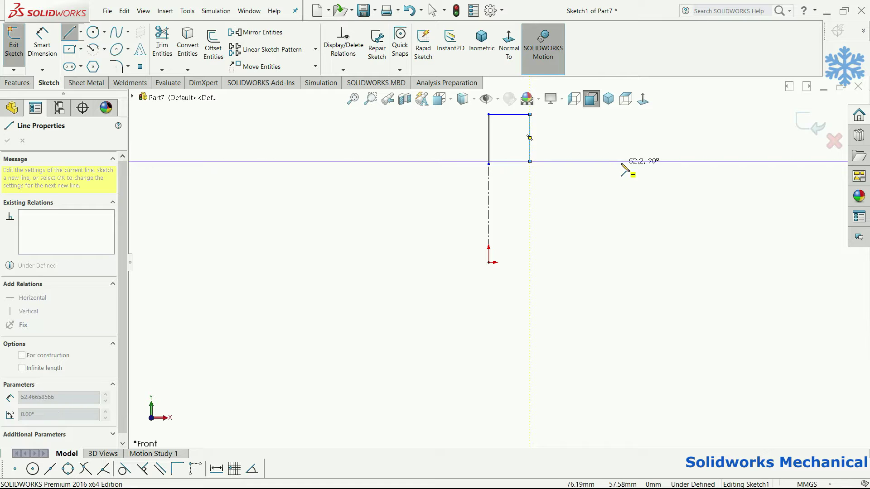
left_click(624, 162)
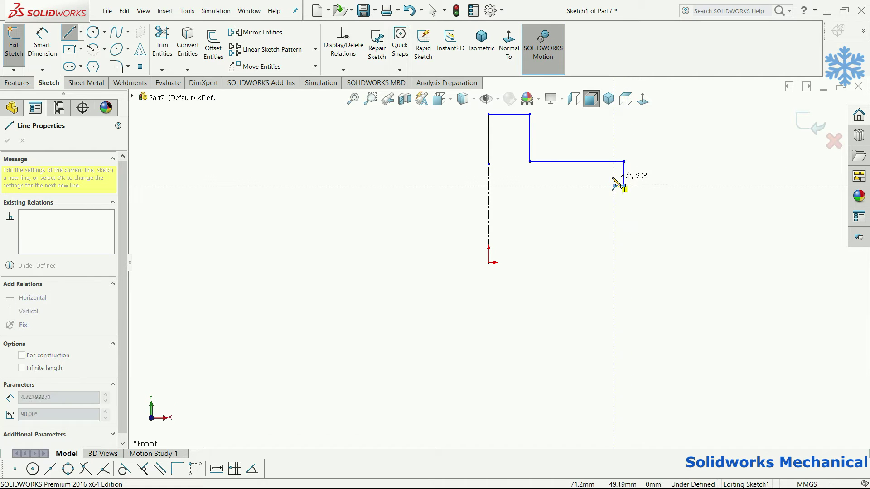
left_click(616, 185)
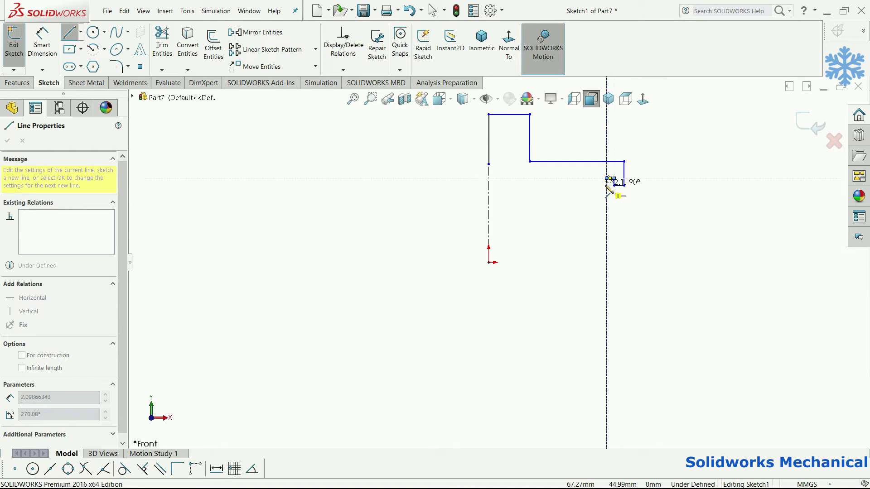
scroll(589, 190, "up", 5)
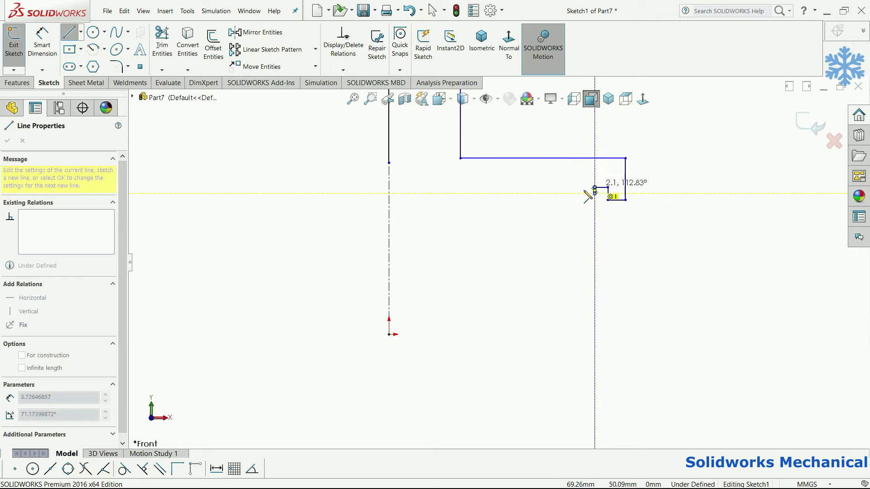
key("Escape")
- Add a bottom edge from the lower right corner and stretch it far to the left
left_click(584, 224)
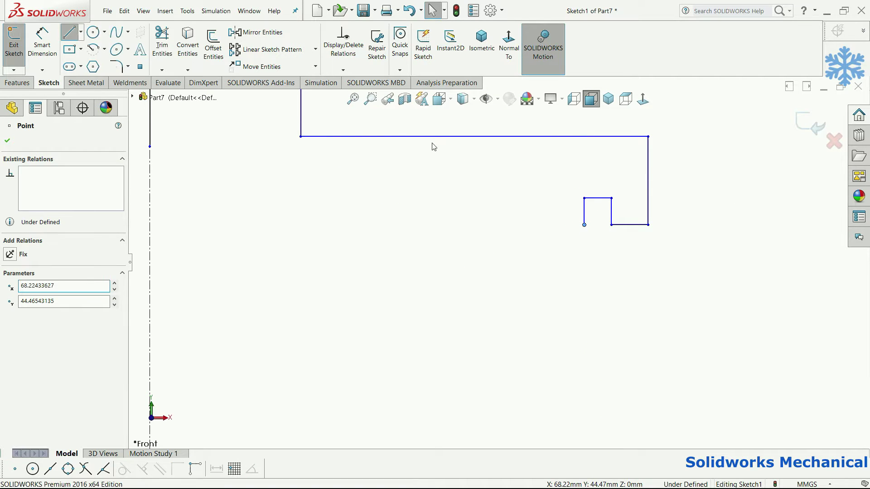
left_click(69, 32)
left_click(584, 224)
left_click(567, 224)
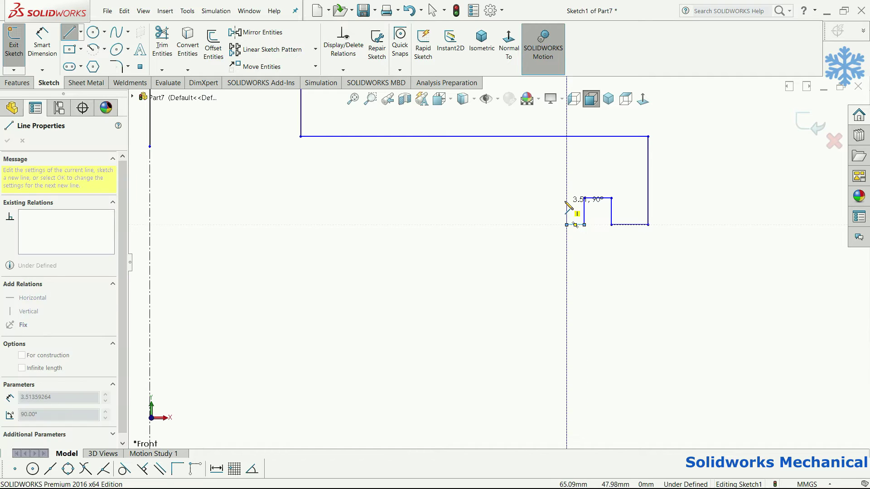
key("Escape")
left_click_drag(566, 225, 523, 228)
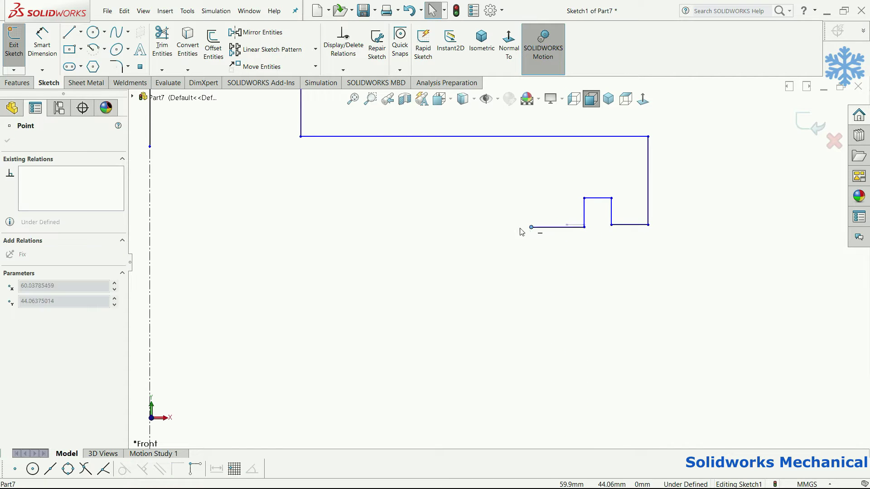
left_click_drag(395, 228, 395, 227)
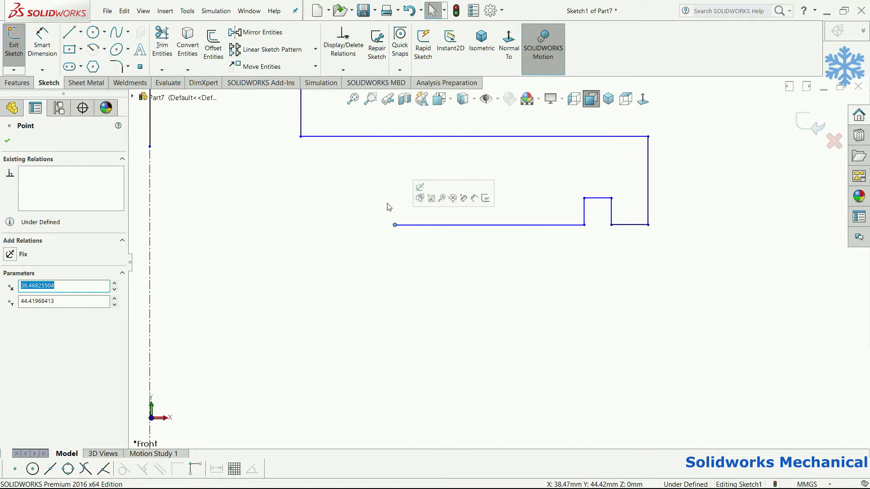
- Finish the outline with a small step, a long downward edge, and a bottom edge closing to the centerline
left_click(69, 33)
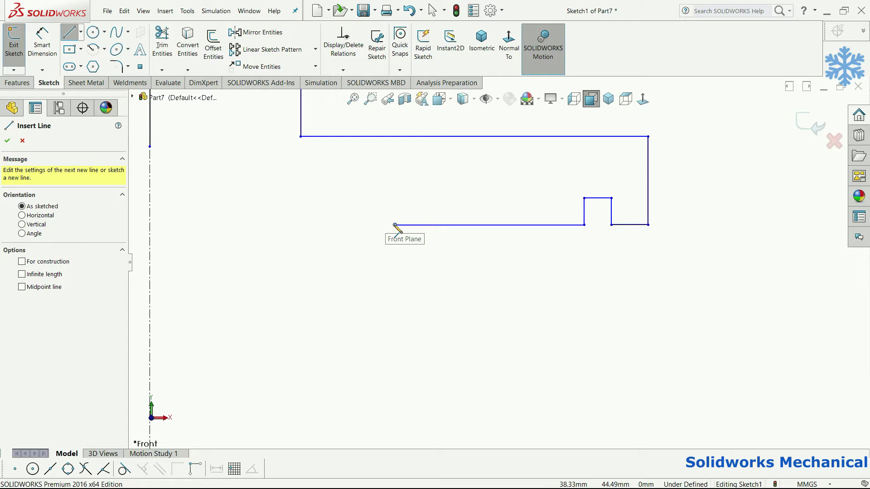
left_click(394, 225)
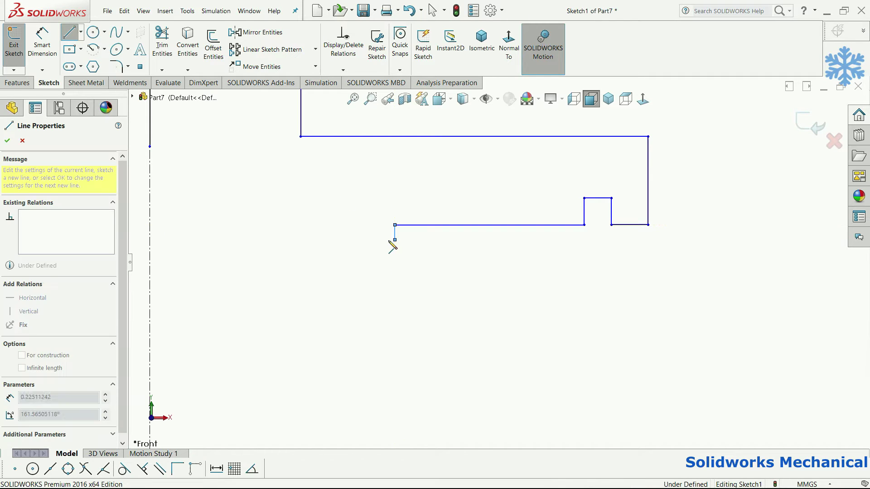
left_click(374, 240)
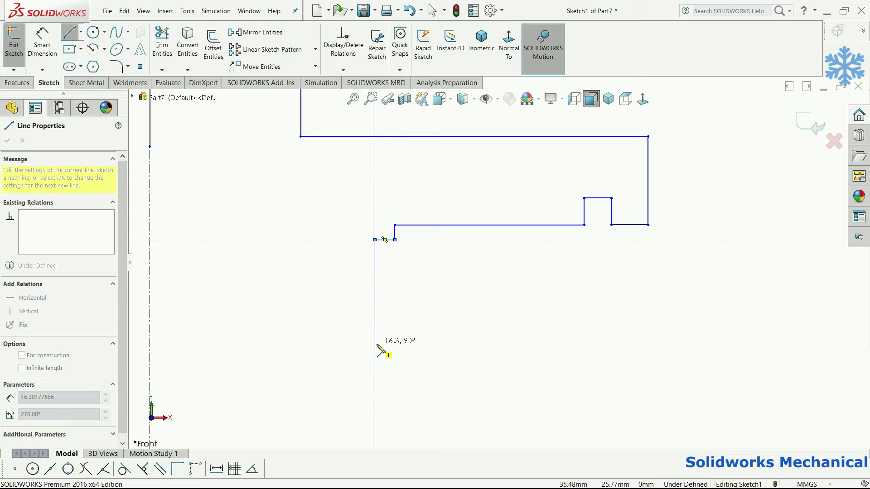
left_click(378, 358)
scroll(496, 263, "up", 3)
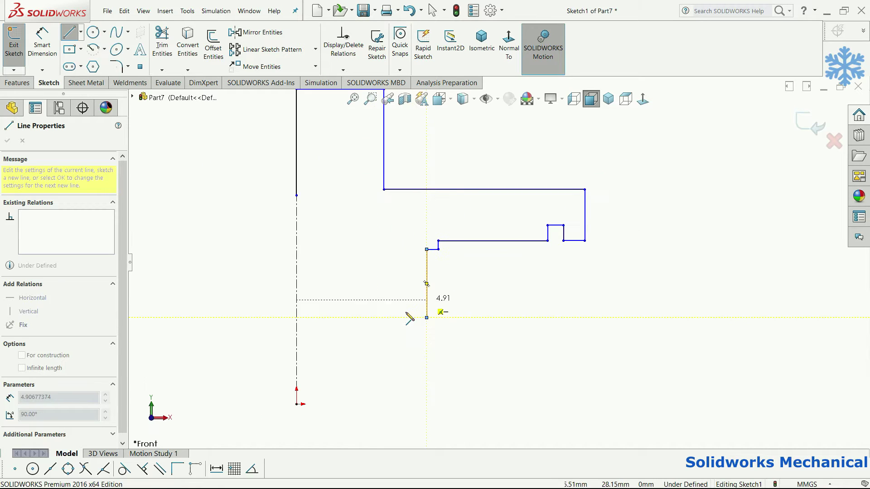
left_click(296, 318)
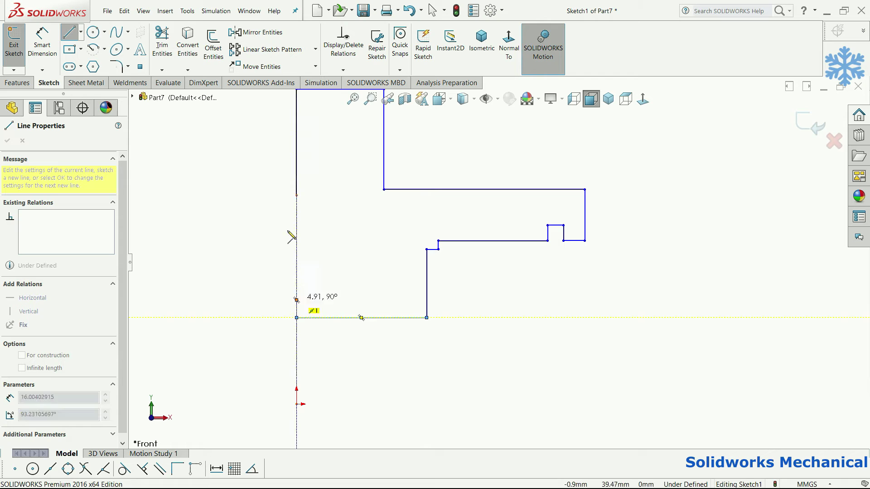
left_click(296, 195)
key("Escape")
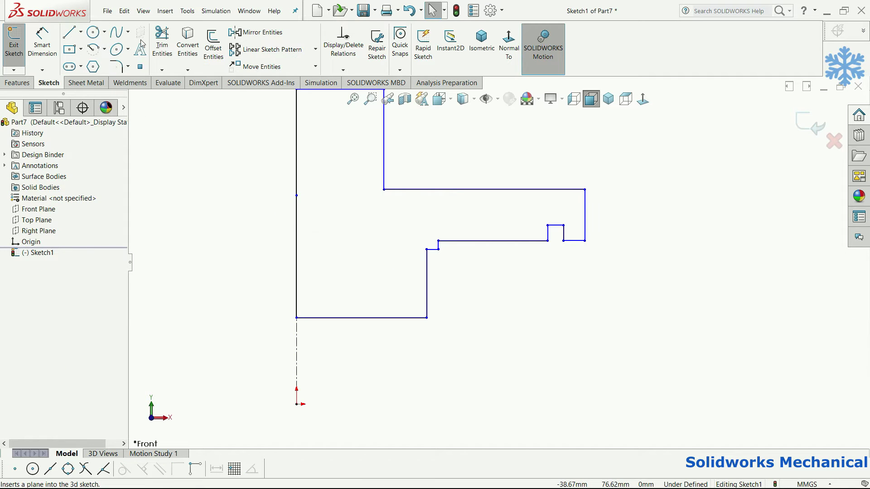
left_click(162, 44)
- Trim and extend the profile's left edge along the centerline
left_click_drag(336, 239, 268, 211)
key("Escape")
left_click(161, 70)
left_click(178, 91)
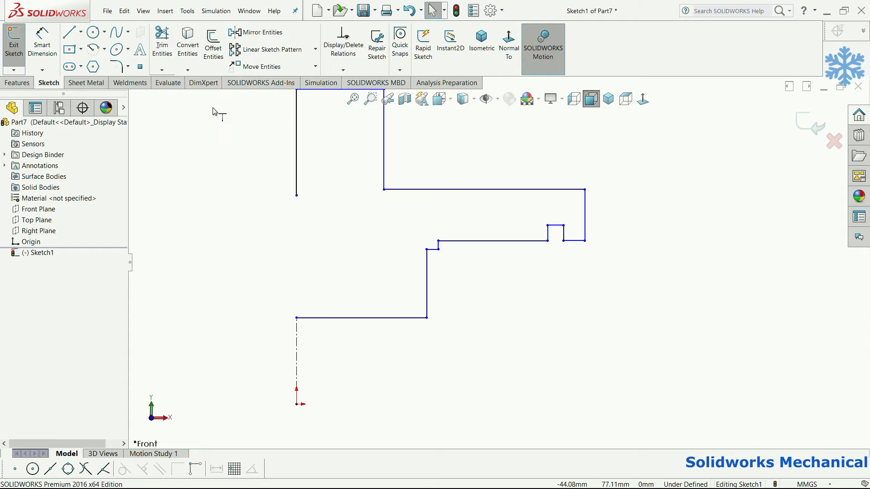
left_click(308, 196)
- Add construction lines from the origin rightward, then up to the outline's lower right corner
left_click(80, 32)
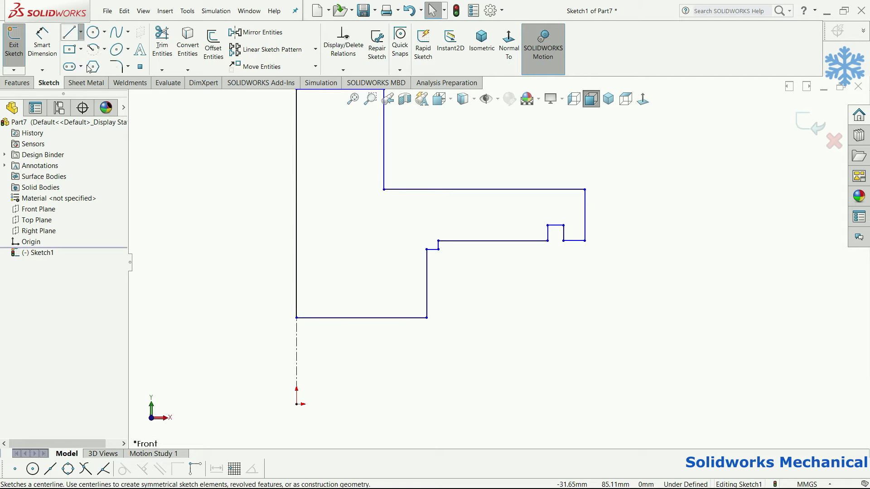
left_click(297, 404)
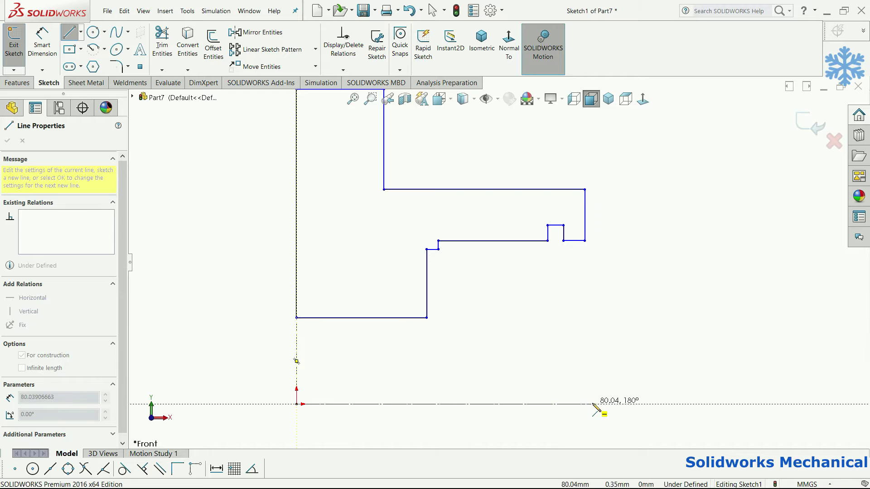
left_click(585, 404)
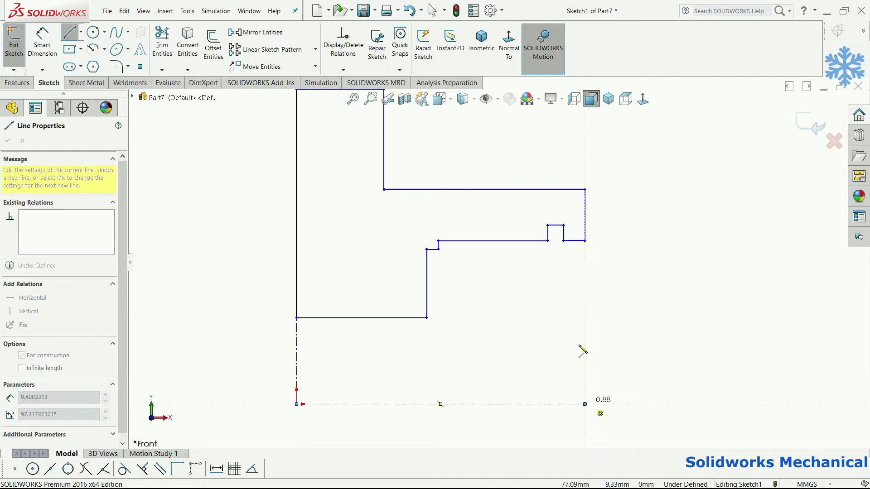
left_click(585, 240)
key("Escape")
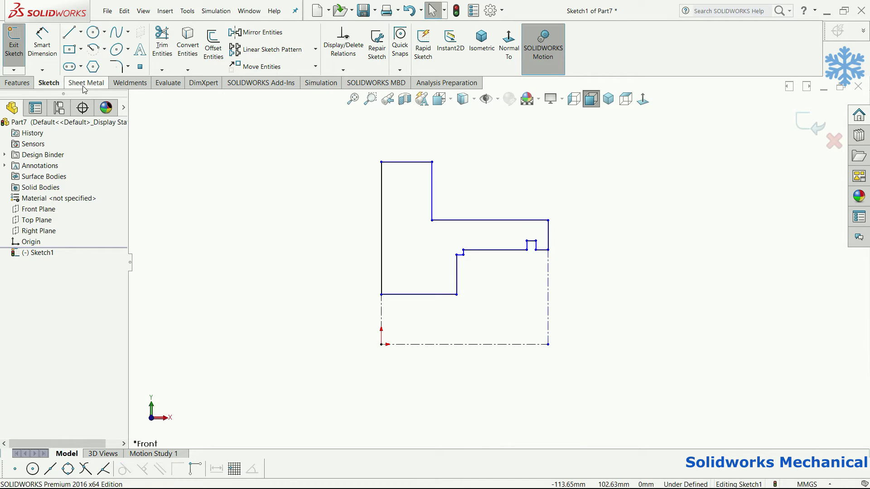
left_click(42, 43)
left_click(422, 294)
- Add the 50 mm offset dimension and a 105 (210/2) vertical dimension to the step edge
left_click(415, 344)
type("50")
key("Return")
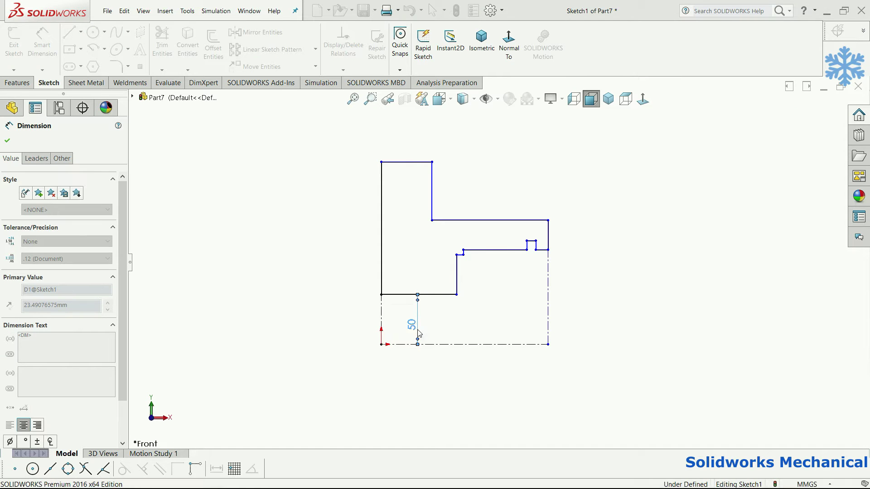
left_click(525, 250)
left_click(520, 344)
left_click(518, 315)
type("1")
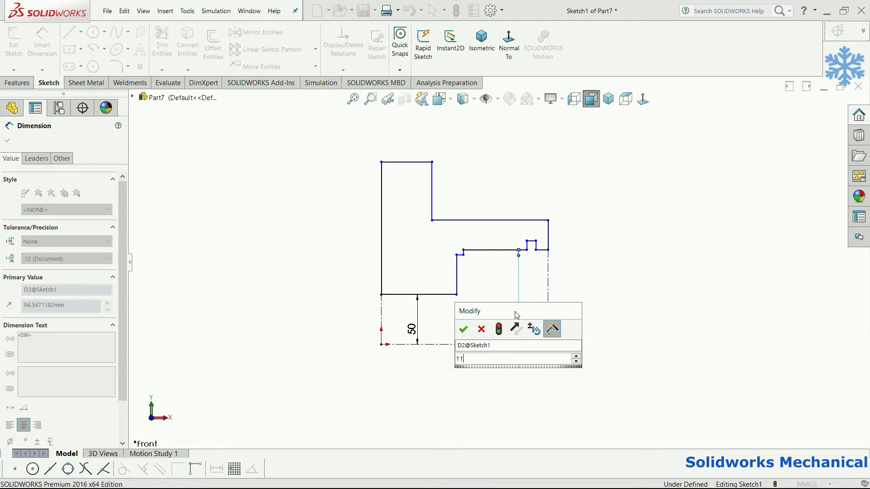
key("BackSpace")
type("210/2")
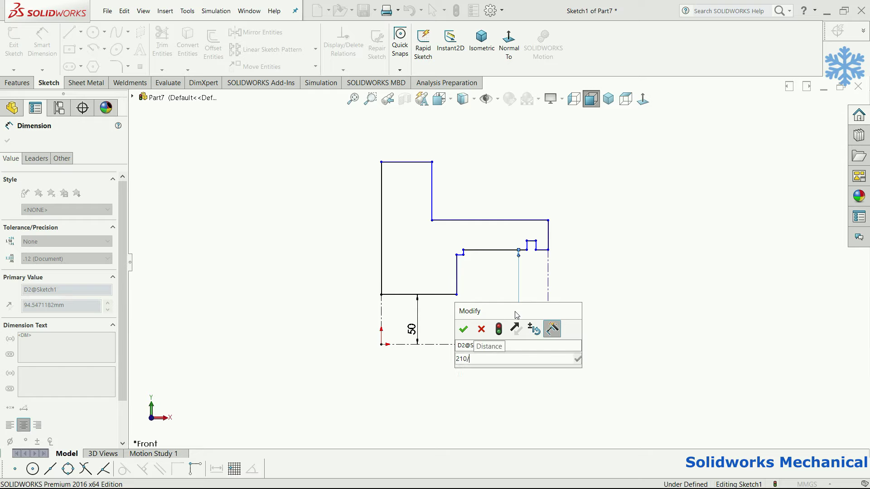
key("Return")
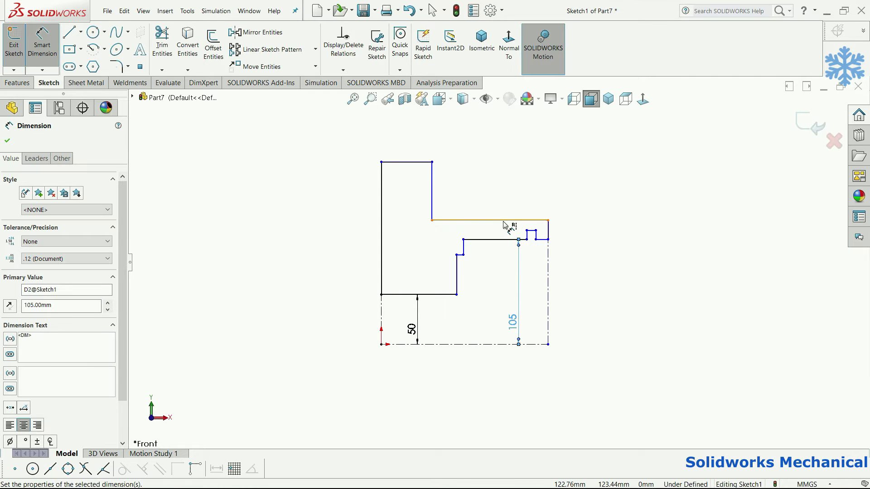
- Dimension the upper edge height as 125 and the groove width as 2 mm
left_click(513, 222)
left_click(631, 277)
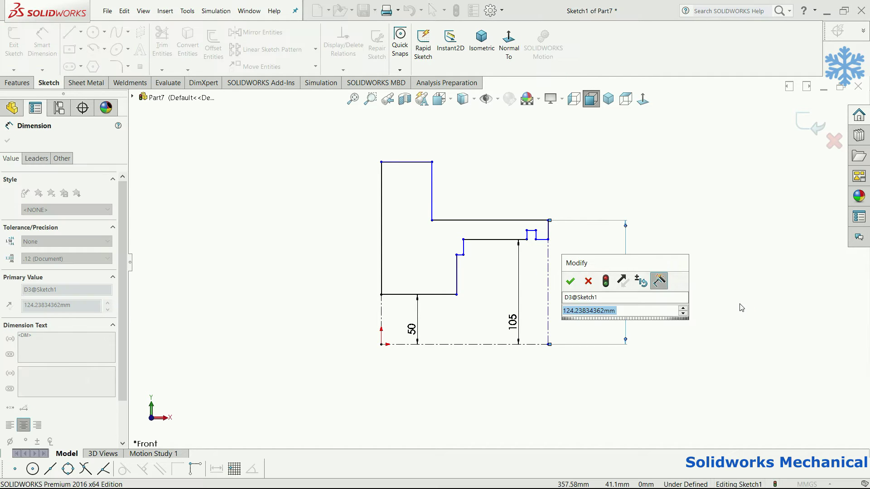
type("125")
key("Return")
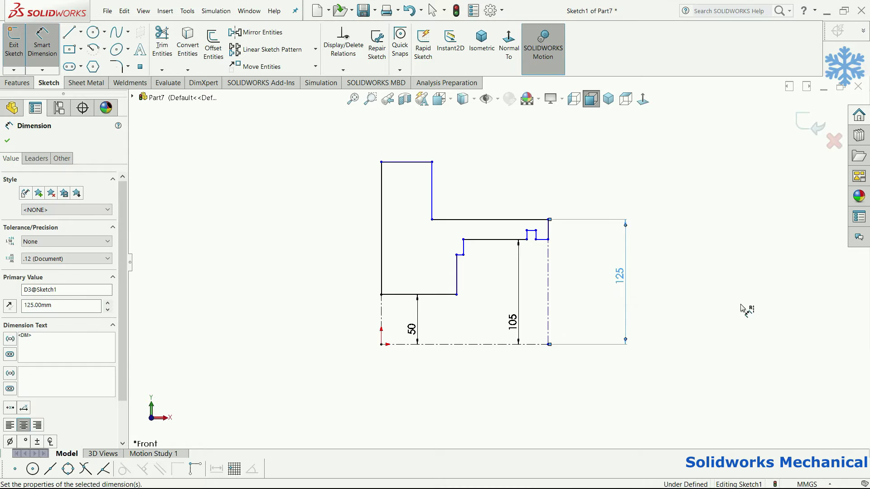
left_click(536, 230)
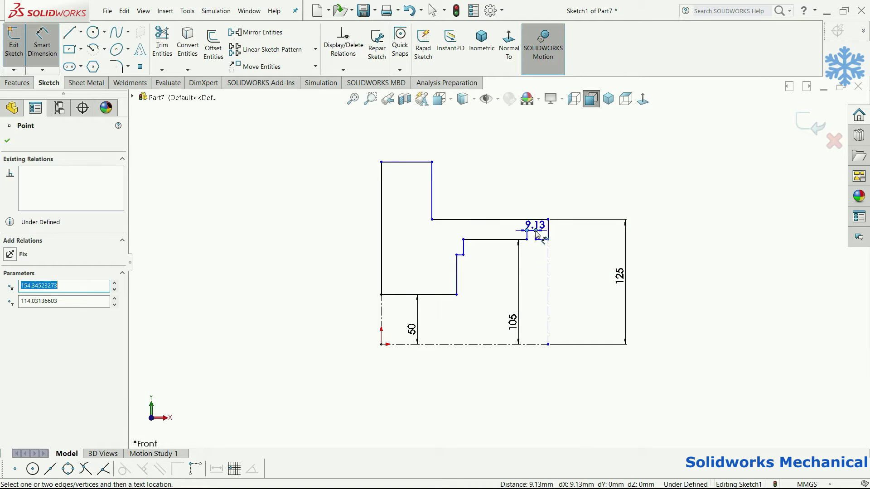
left_click(540, 271)
type("2")
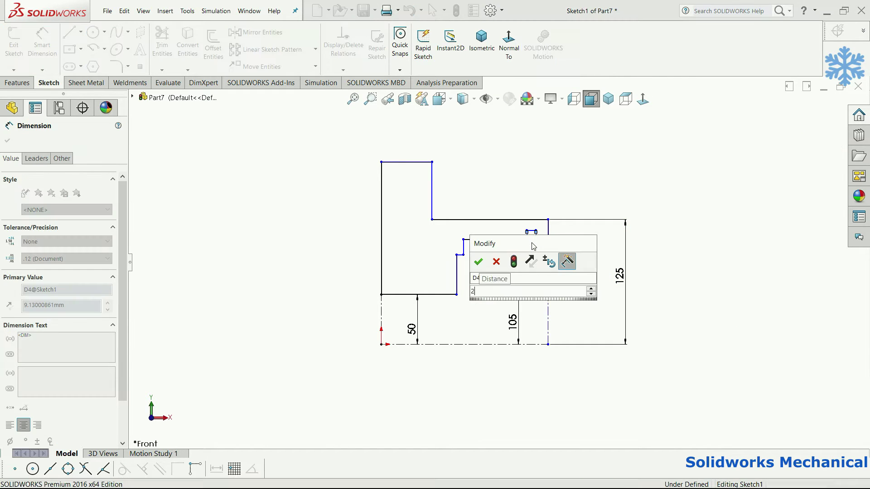
key("Return")
key("Escape")
- Set the groove depth to 4 mm and change the groove width to 4
scroll(566, 281, "down", 1)
scroll(570, 272, "down", 2)
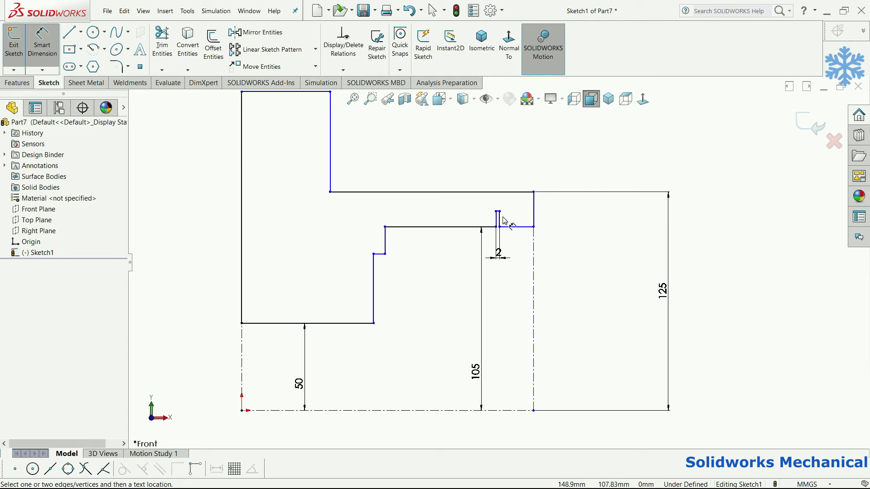
left_click(497, 212)
left_click(516, 227)
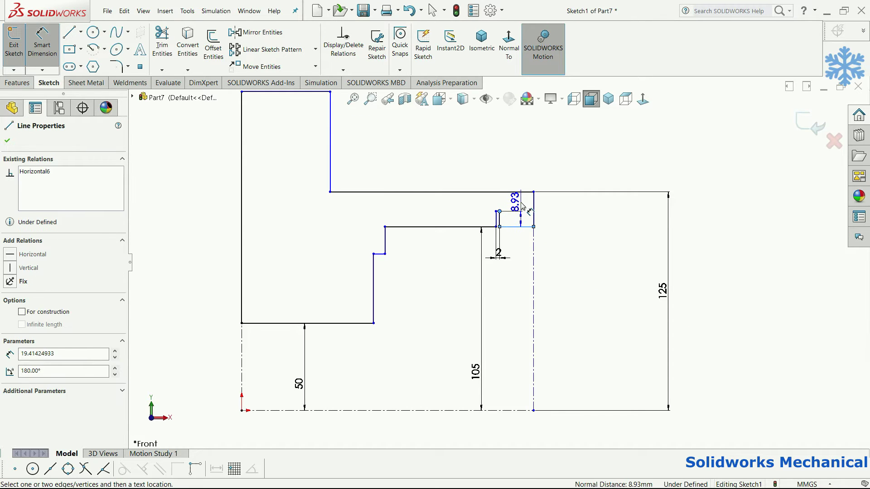
left_click(566, 224)
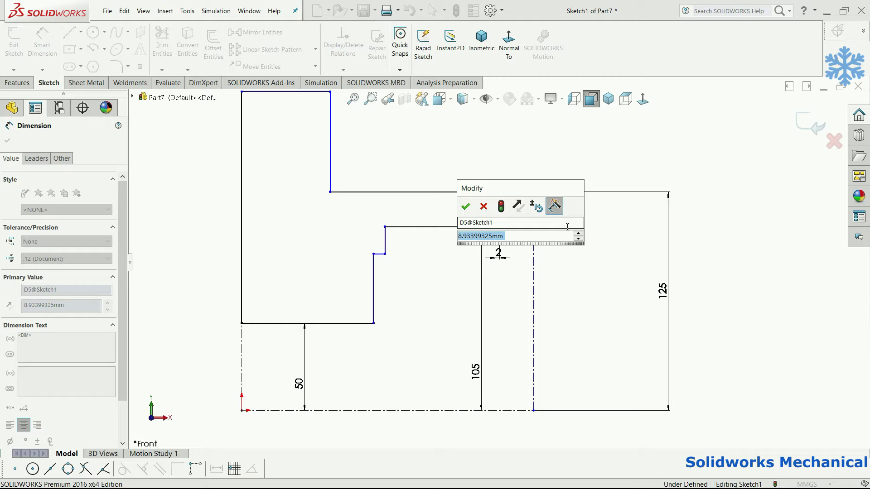
type("4")
key("Return")
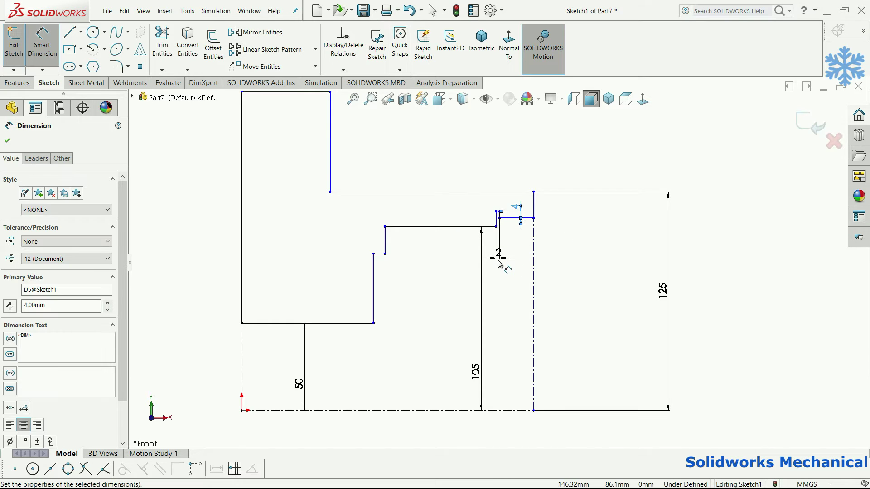
left_click(499, 262)
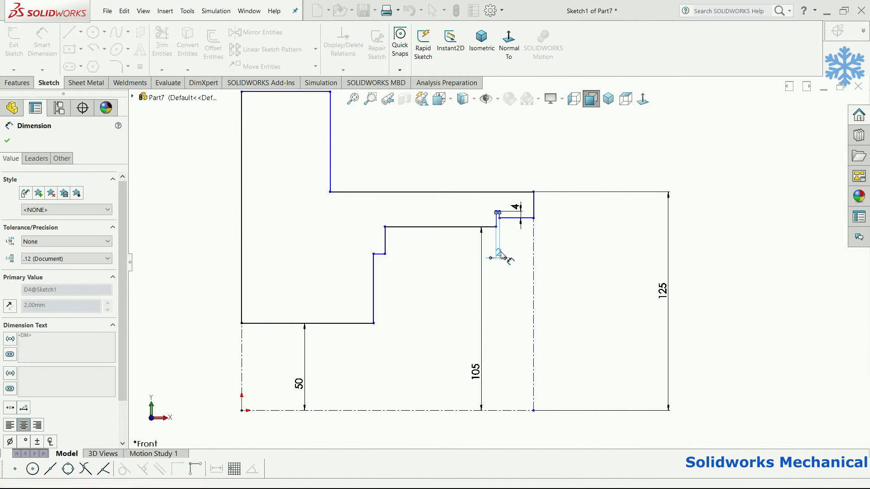
type("4")
key("Return")
key("Escape")
- Make the short groove line collinear with the long horizontal step line
left_click(517, 218)
left_click(453, 227, "ctrl")
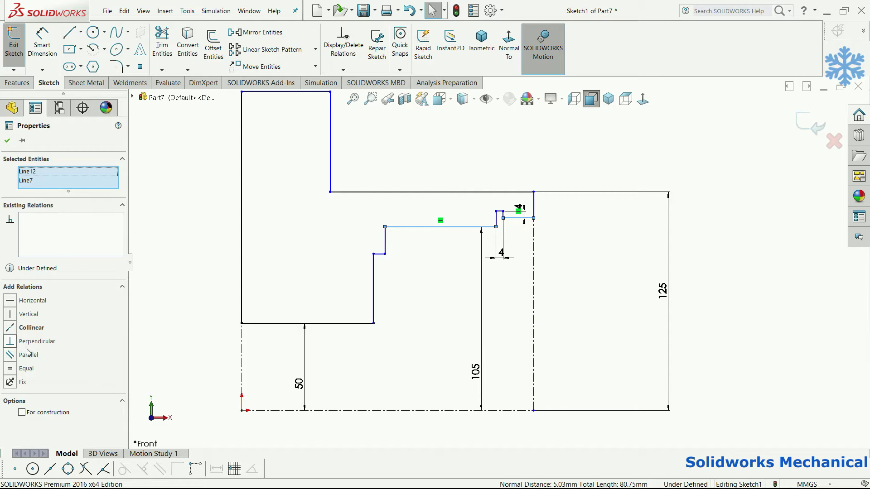
left_click(16, 327)
left_click(540, 168)
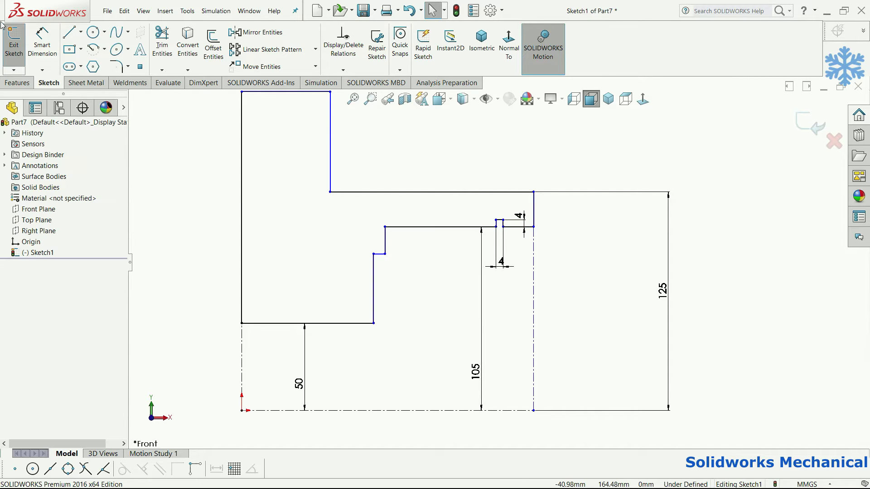
- Dimension the middle step height as 90 and the step offset as 2 mm
left_click(43, 43)
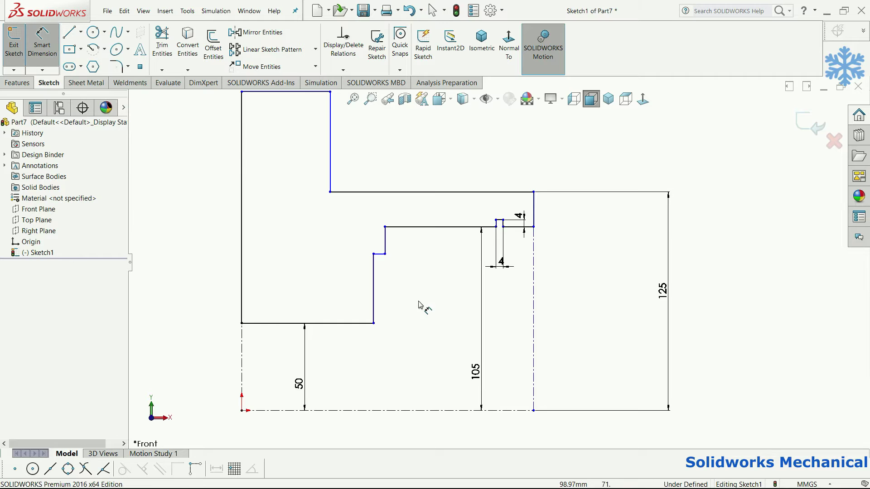
left_click(386, 255)
left_click(399, 410)
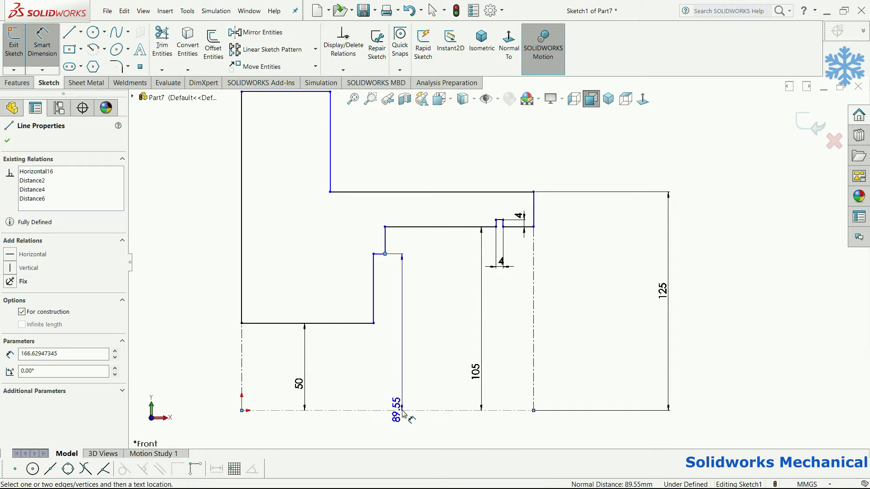
left_click(416, 356)
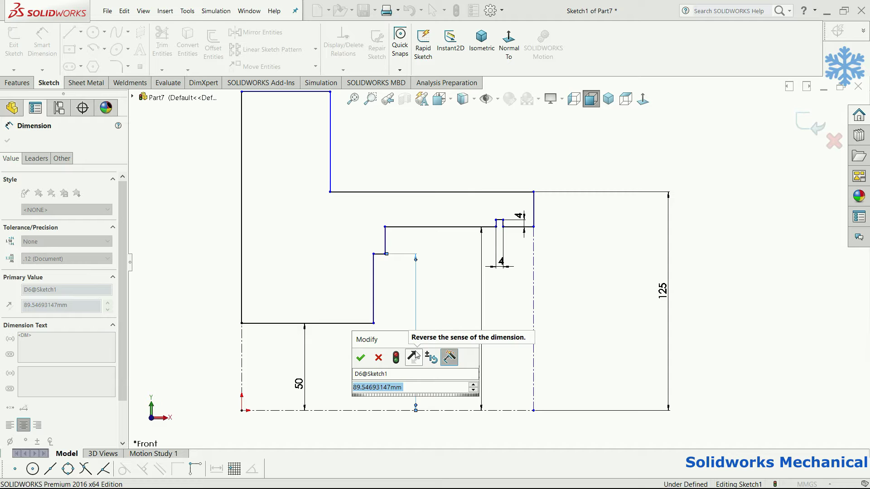
type("9")
key("Return")
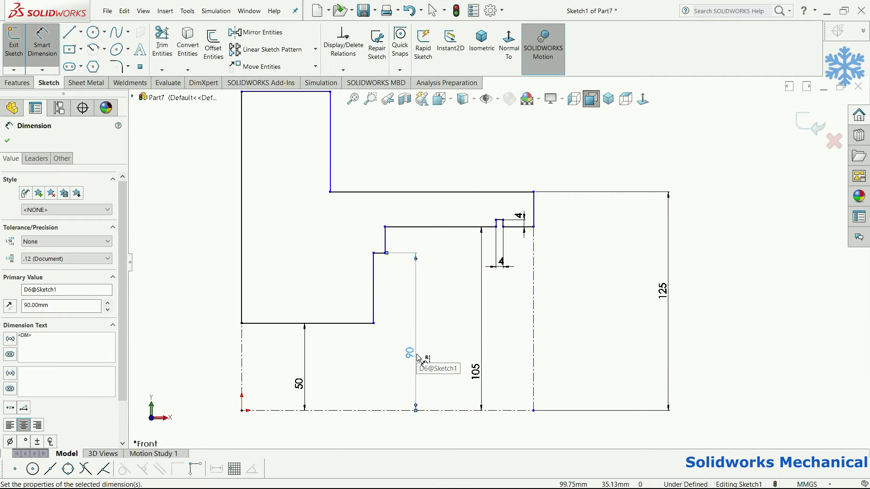
left_click(384, 245)
left_click(366, 213)
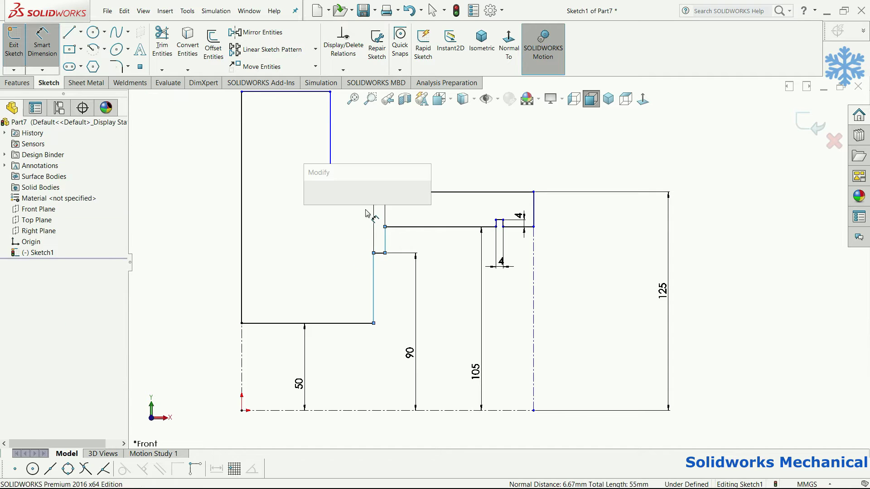
type("2")
key("Return")
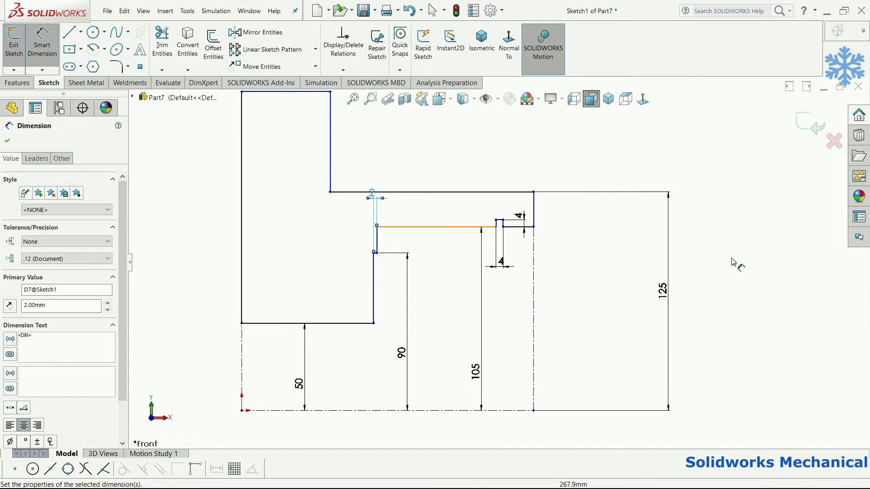
left_click(590, 237)
- Set the flange top width to 25 and the overall profile width to 150
scroll(346, 166, "up", 1)
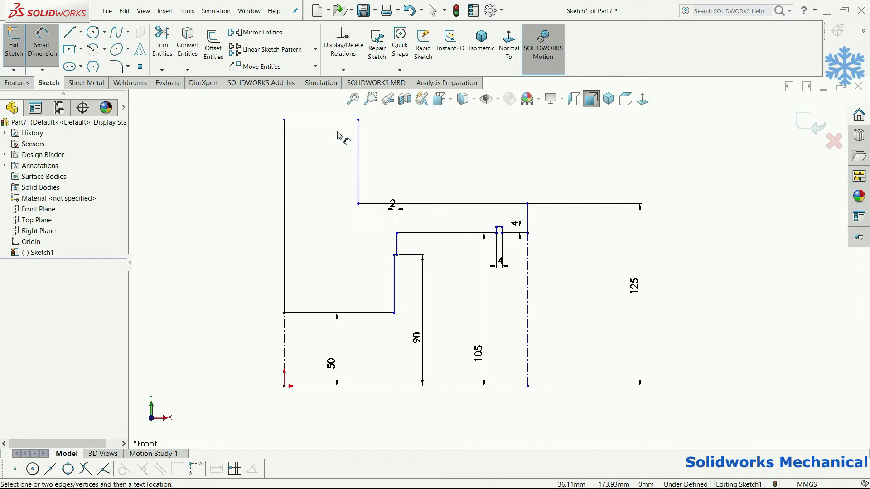
left_click(342, 121)
scroll(342, 121, "up", 1)
left_click(381, 148)
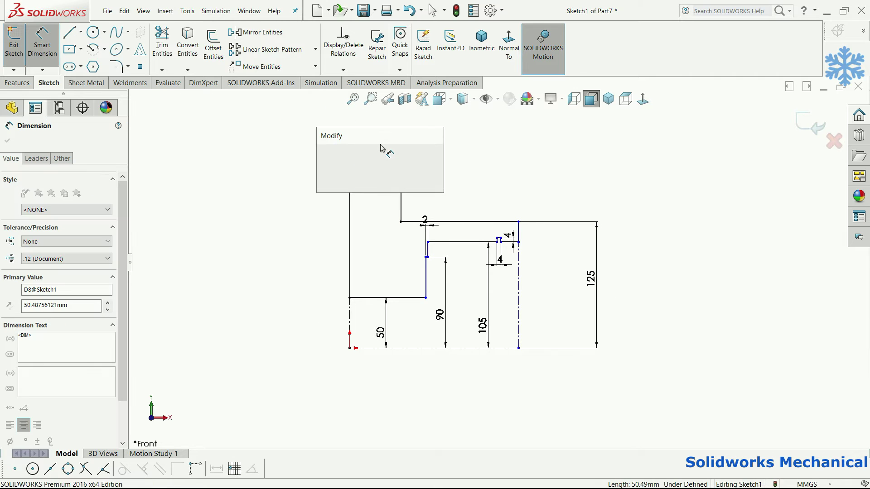
type("25")
key("Return")
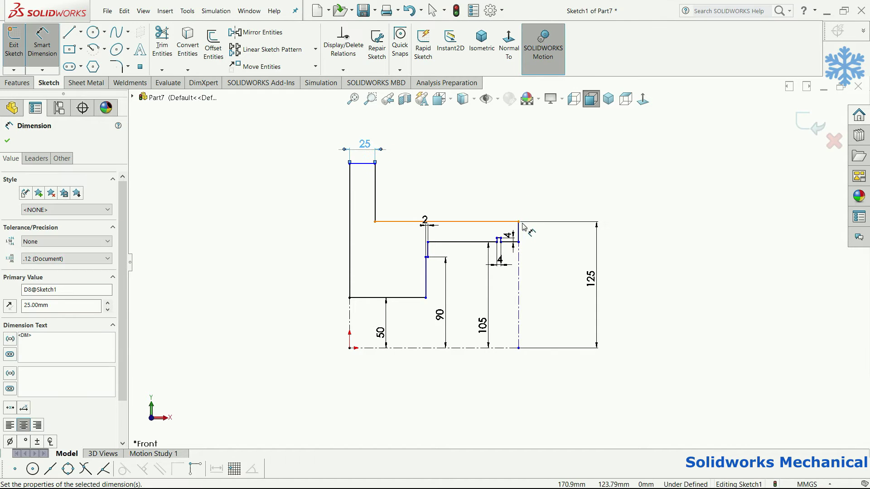
left_click(350, 211)
left_click(518, 221)
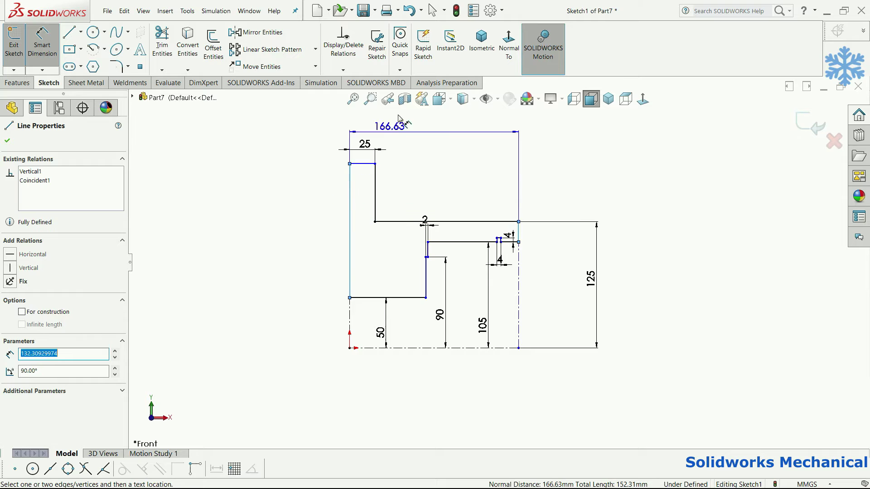
left_click(404, 133)
type("150")
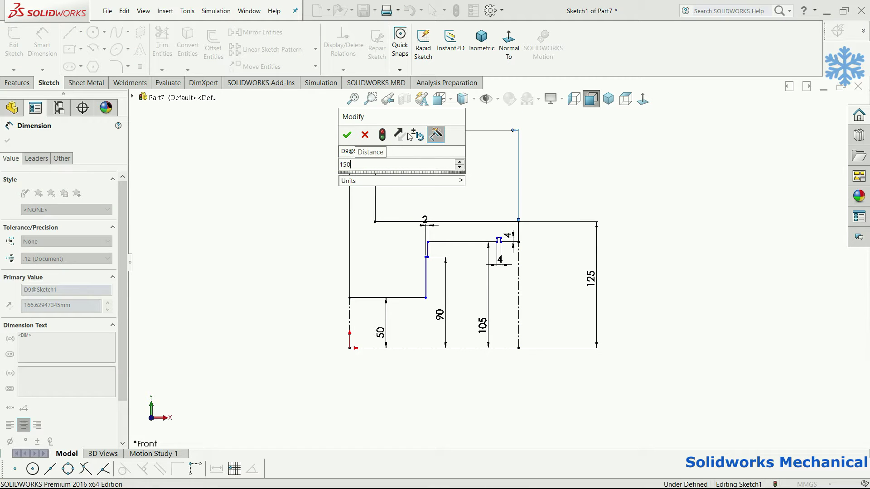
key("Return")
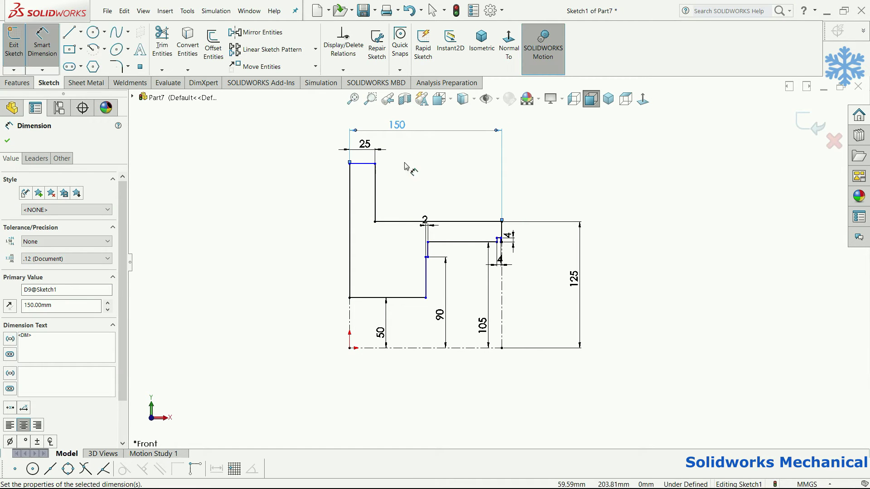
left_click(406, 292)
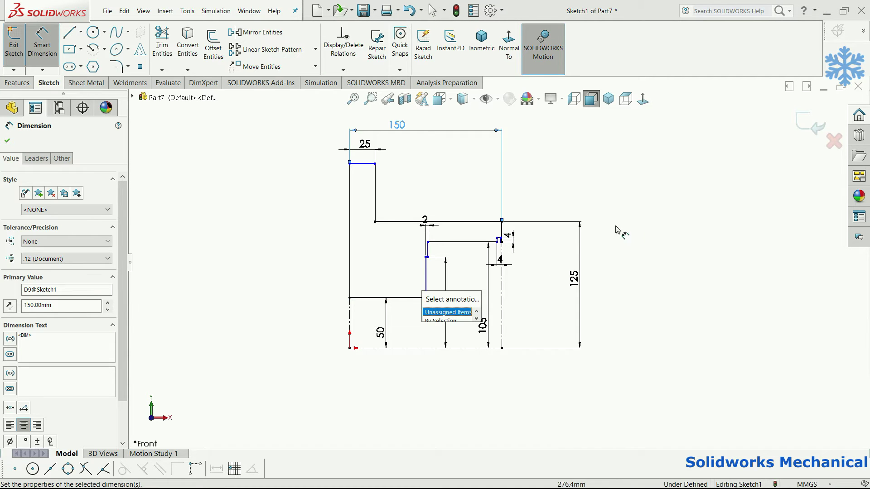
key("Escape")
- Delete the 150 width dimension and drag the inner vertical step line leftward
key("Delete")
scroll(419, 295, "down", 2)
scroll(437, 269, "down", 3)
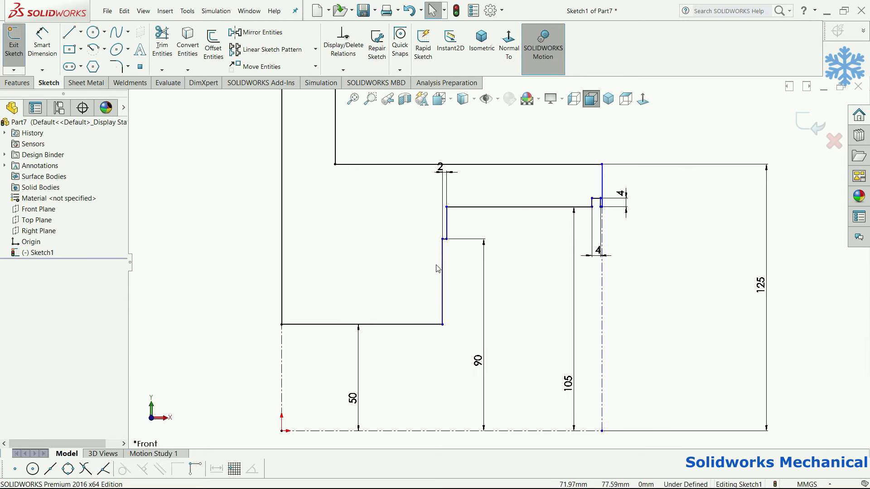
left_click_drag(443, 259, 394, 259)
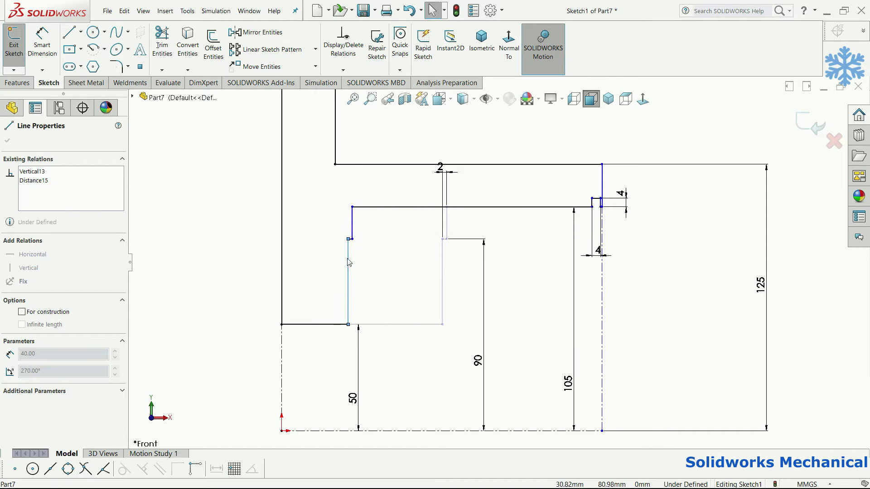
left_click_drag(347, 265, 347, 265)
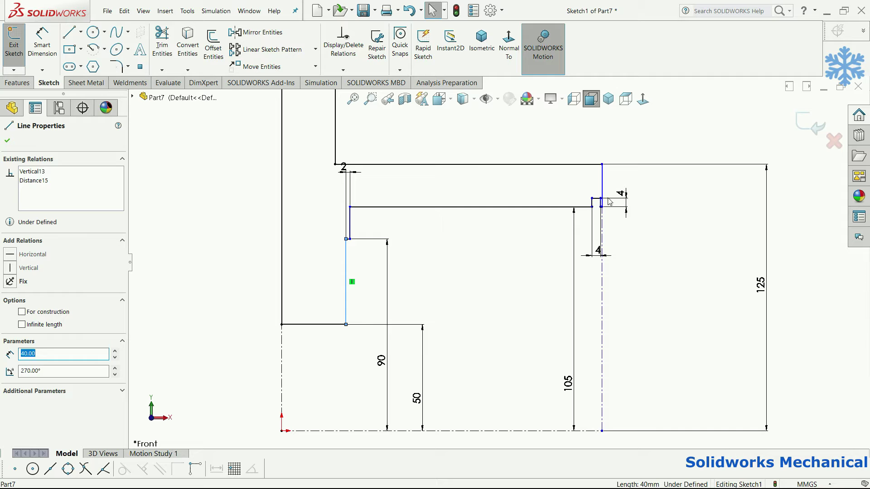
- Drag the groove notch and right edge further left, then fit the sketch in view
left_click_drag(592, 199, 457, 216)
left_click_drag(601, 199, 502, 212)
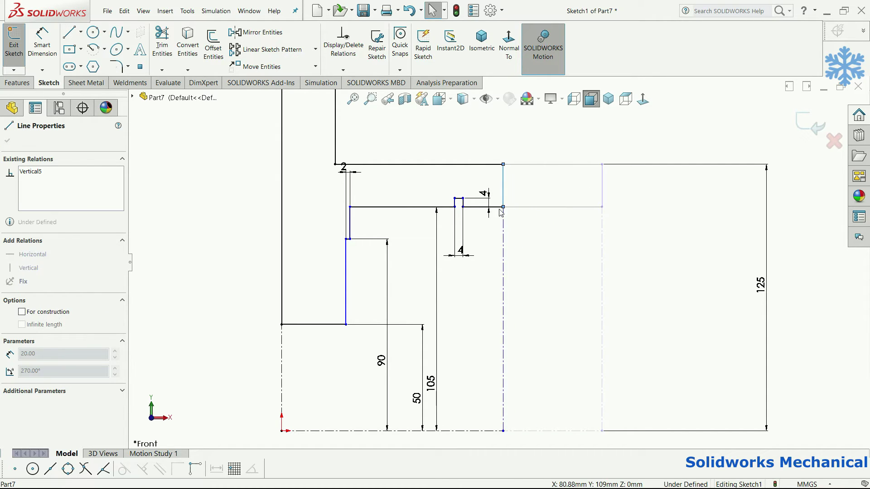
left_click(536, 253)
key("f")
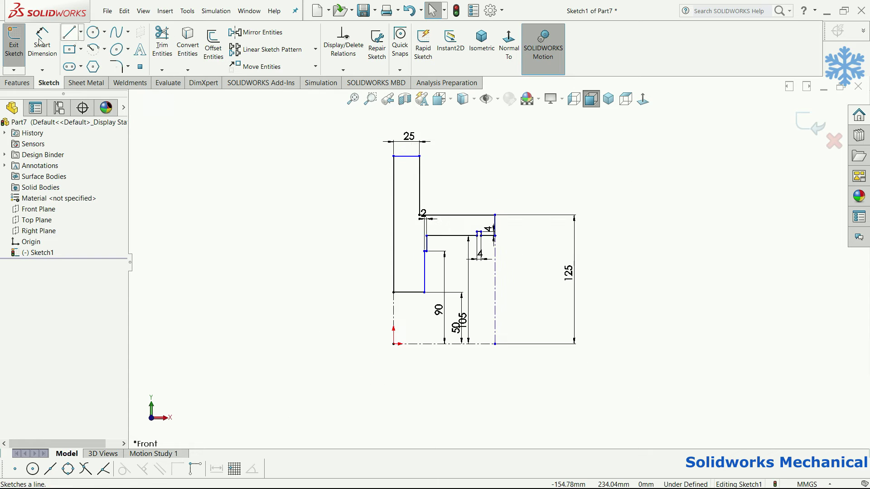
right_click_drag(467, 227, 466, 200)
- Dimension the flange width to 100 mm and the small step 10 mm from the centerline
left_click(494, 215)
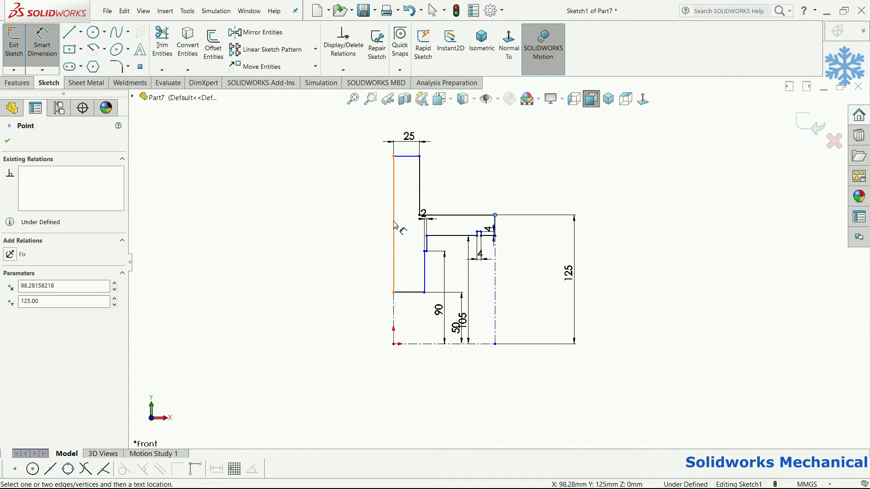
left_click(394, 225)
middle_click_drag(450, 127, 489, 213, "ctrl")
left_click(489, 213)
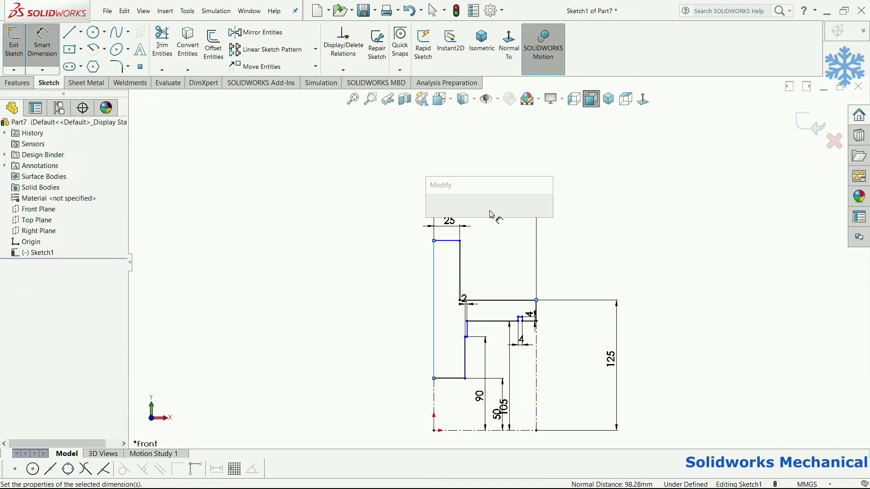
type("100")
key("Return")
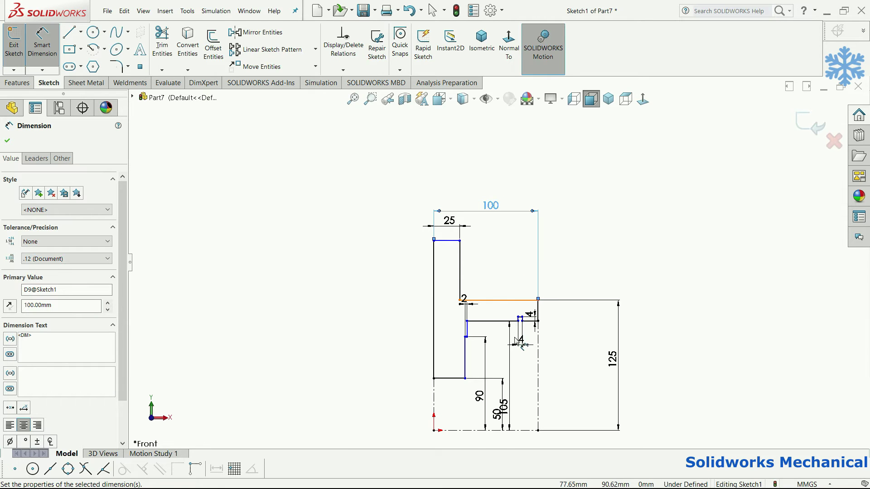
scroll(516, 342, "down", 4)
scroll(516, 342, "down", 3)
left_click(528, 250)
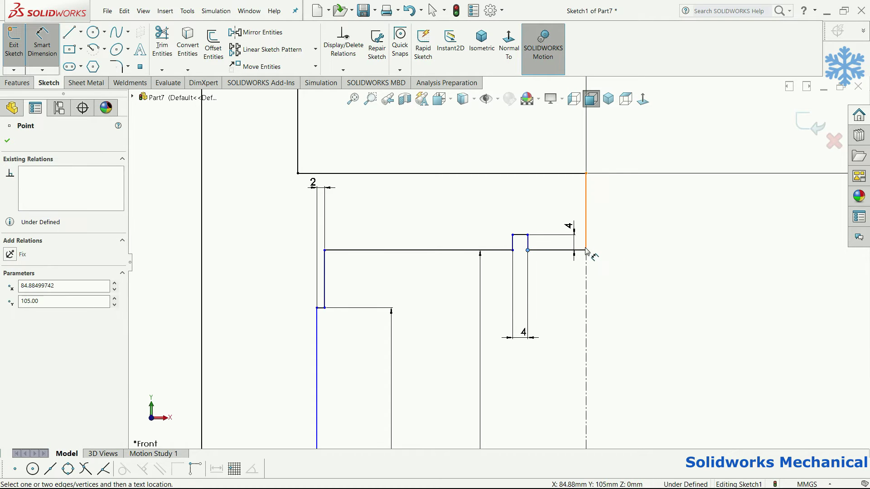
left_click(585, 252)
left_click(549, 286)
type("1")
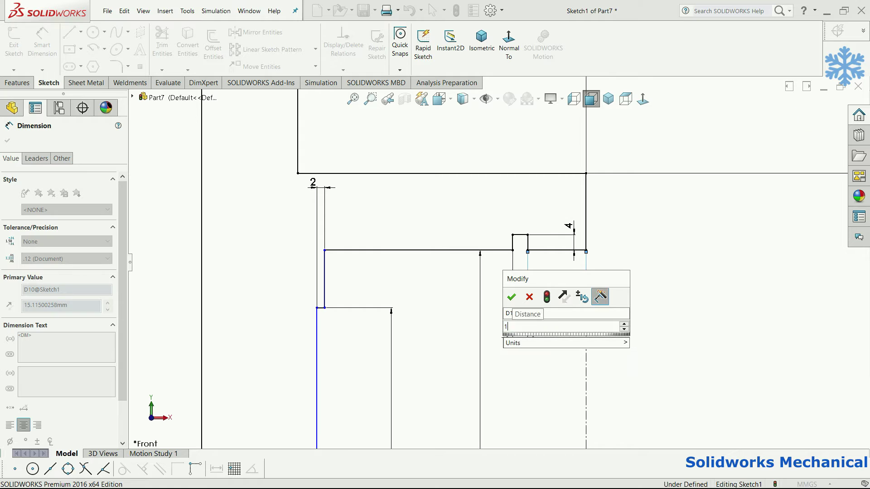
type("0")
key("Return")
- Dimension the inner step 70 mm from the centerline and accept the 28 mm bottom line
scroll(353, 367, "down", 2)
scroll(407, 294, "up", 2)
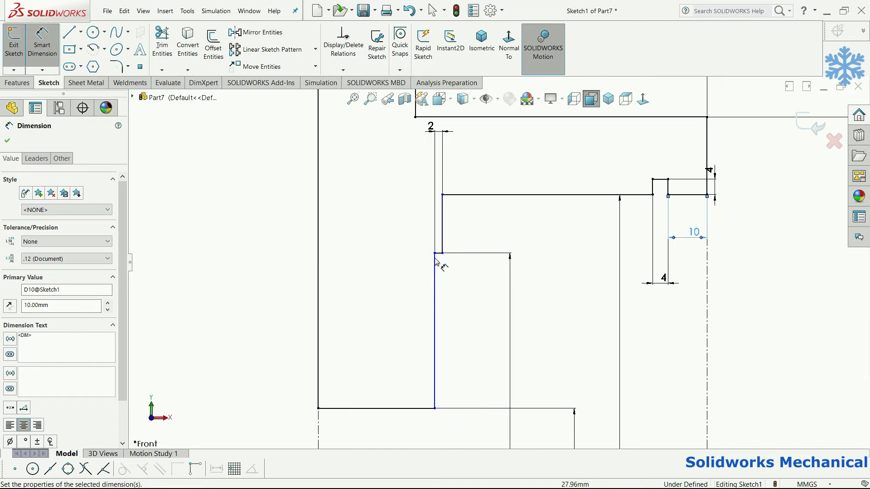
left_click(442, 254)
scroll(498, 263, "up", 3)
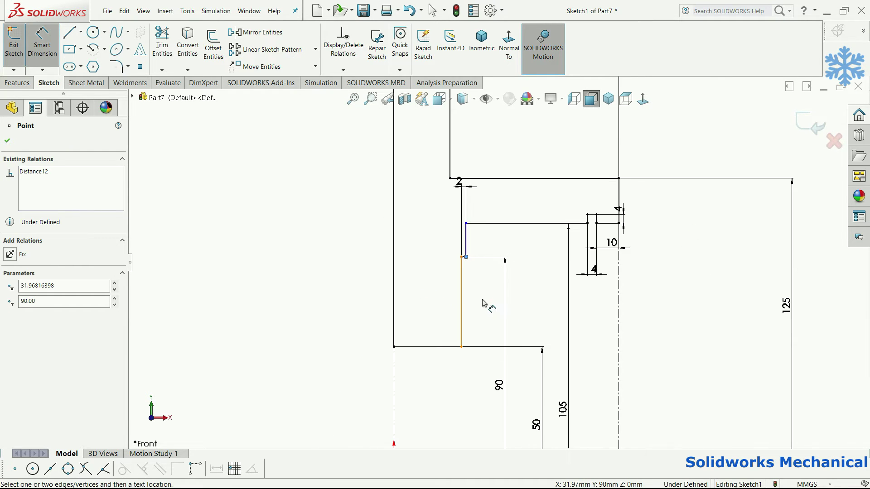
scroll(480, 258, "up", 2)
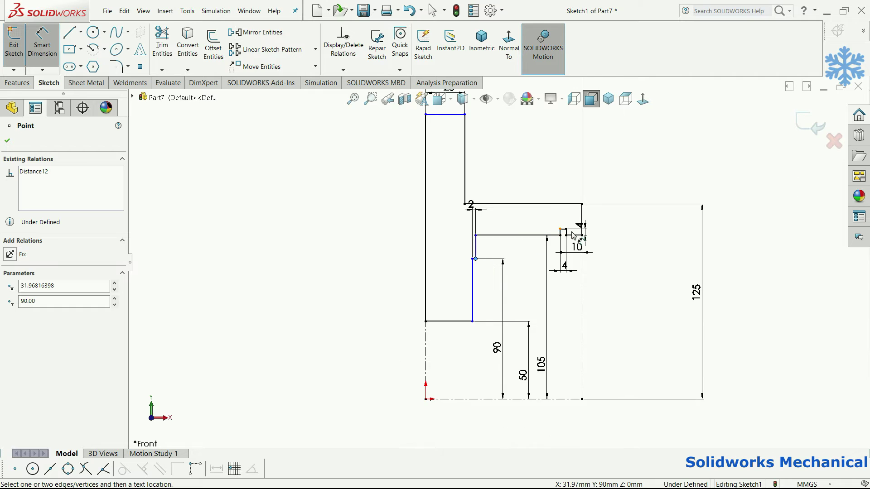
left_click(582, 269)
left_click(553, 161)
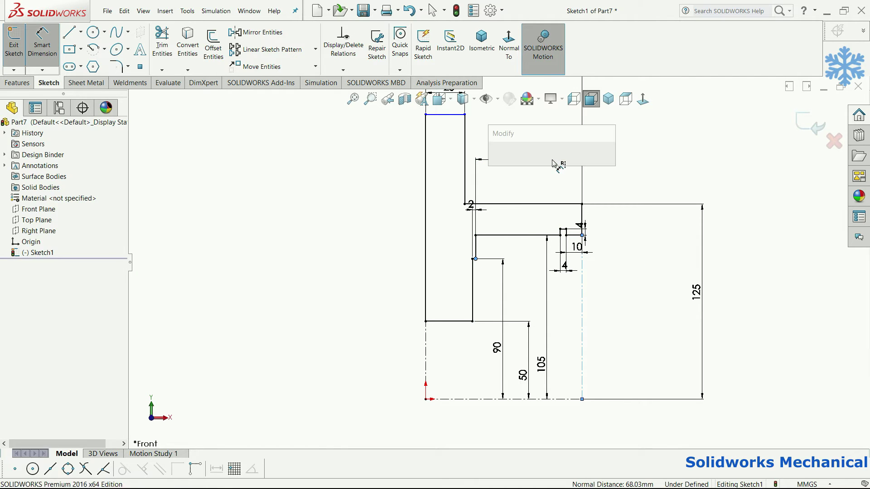
type("70")
key("Return")
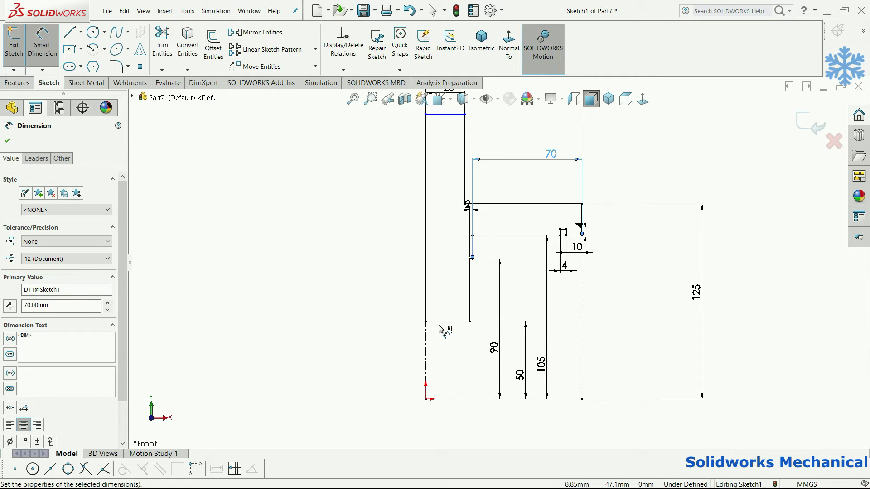
left_click(453, 322)
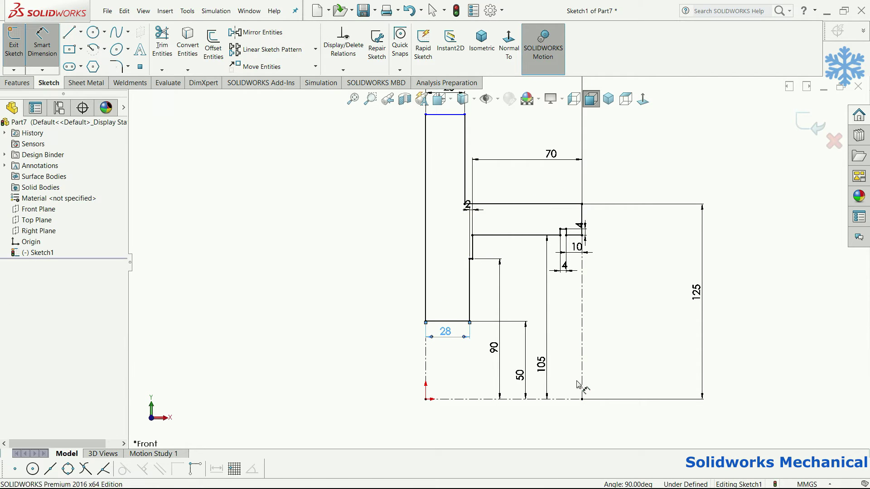
left_click(768, 336)
- Add the overall profile height as 150 mm, then correct it to 160 mm
scroll(497, 261, "up", 3)
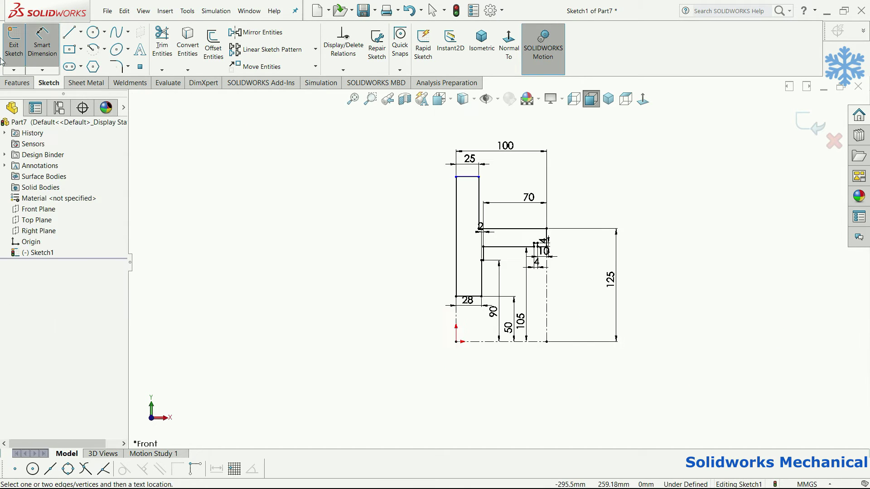
left_click(473, 177)
left_click(475, 342)
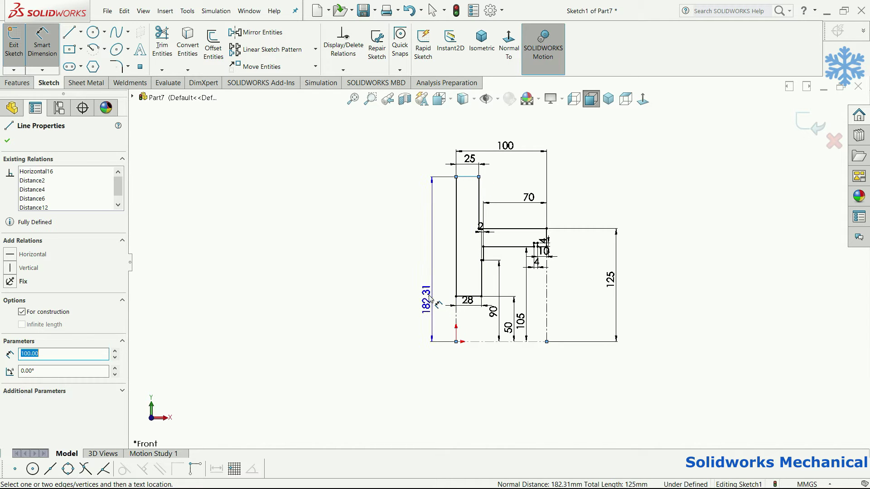
left_click(431, 299)
type("150")
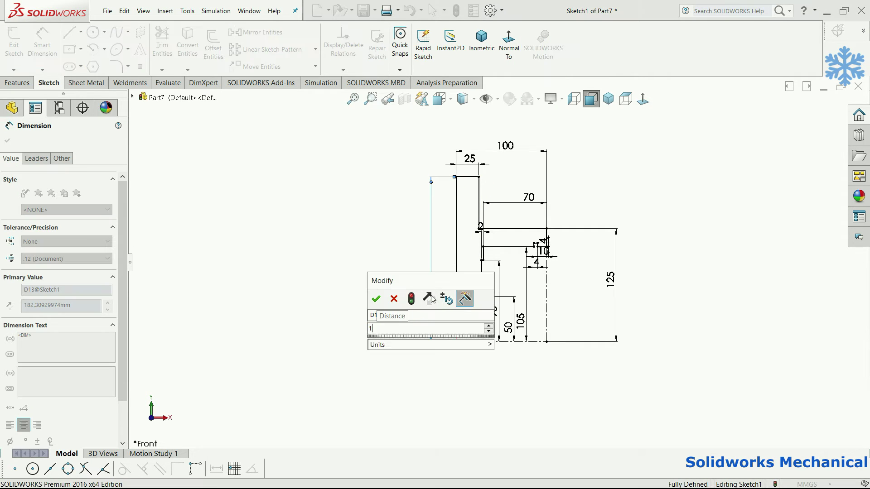
key("Return")
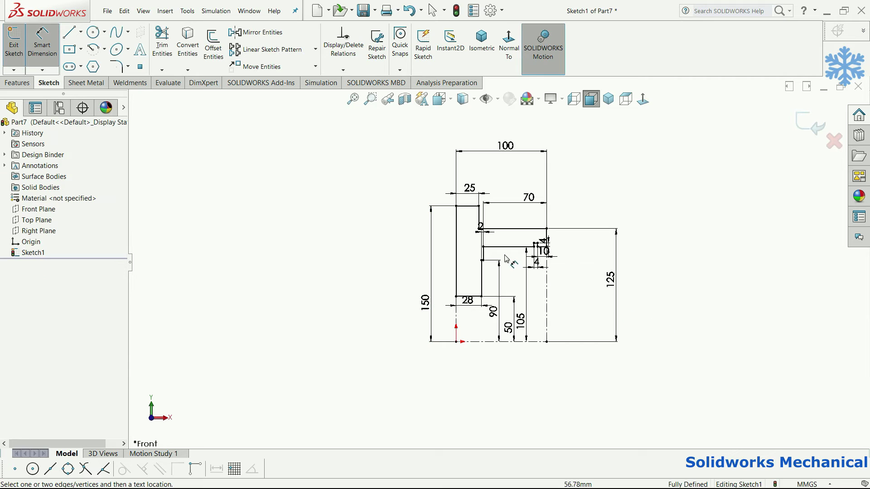
double_click(426, 305)
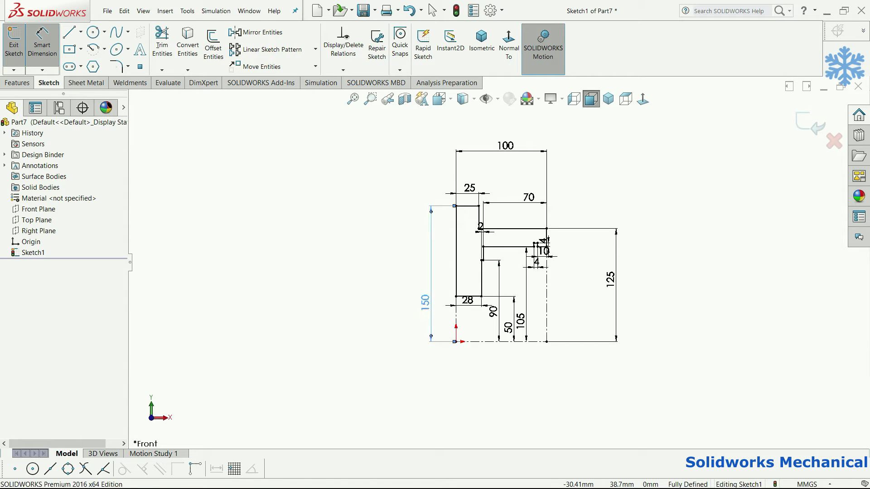
type("160")
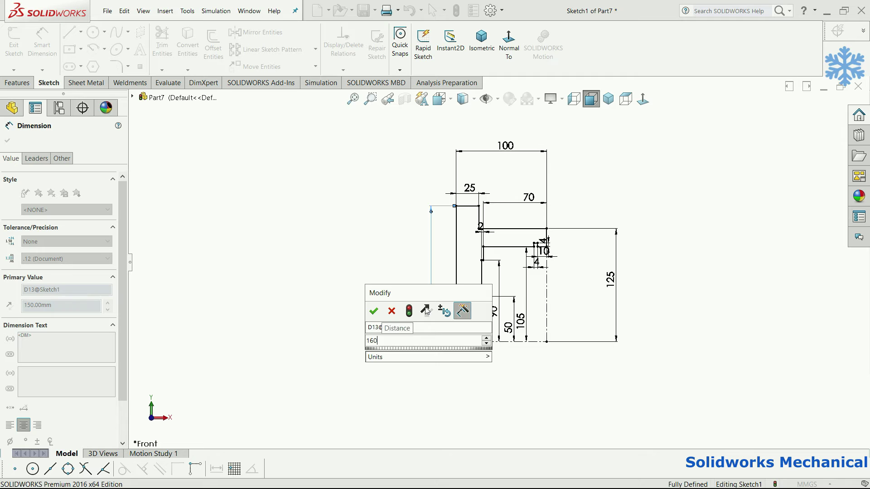
key("Return")
- Revolve the profile 360° about the centerline into a solid ring
left_click(18, 82)
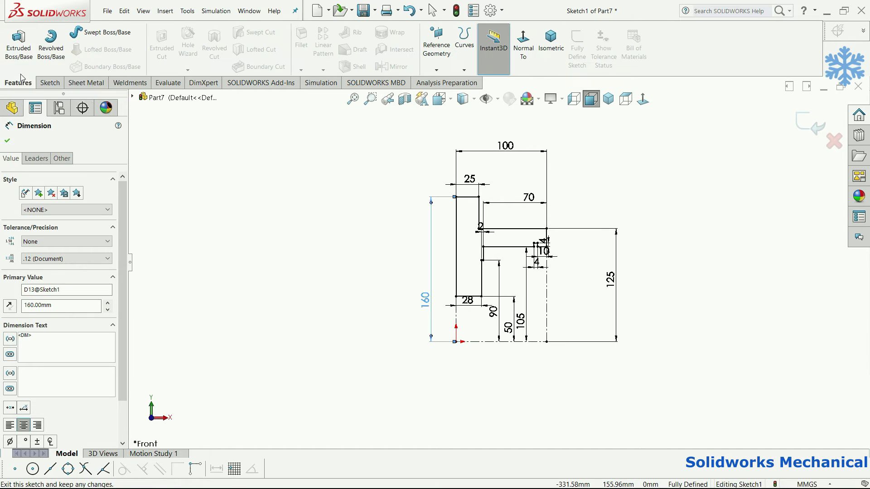
left_click(49, 41)
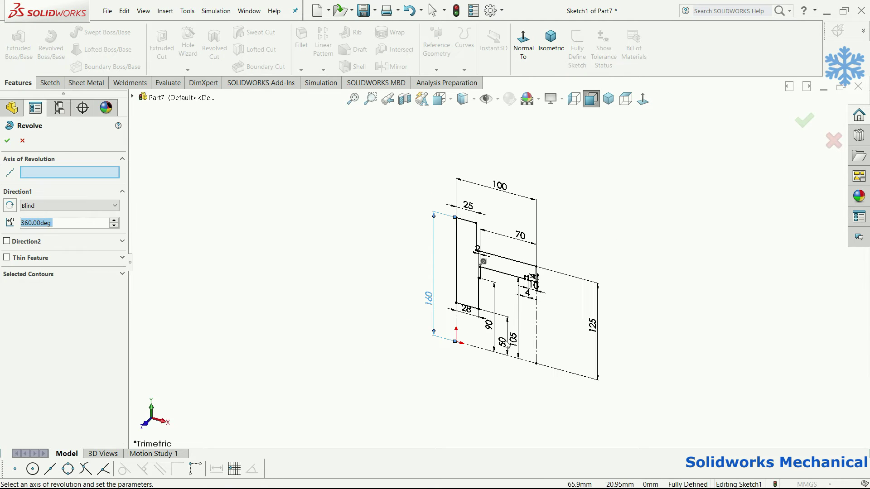
left_click(486, 352)
left_click(803, 120)
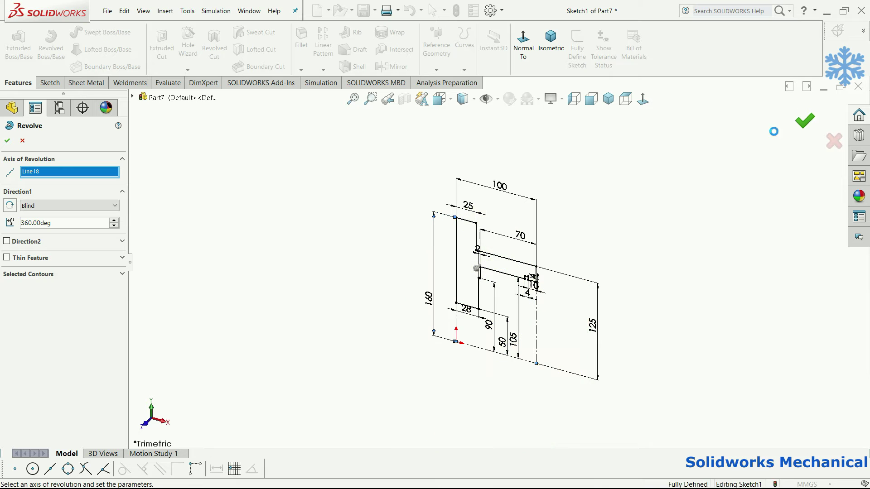
mouse_move(496, 285)
middle_mouse_down()
mouse_move(446, 229)
mouse_move(426, 240)
mouse_move(479, 245)
mouse_move(489, 263)
mouse_move(582, 285)
mouse_move(525, 294)
mouse_move(532, 308)
mouse_move(543, 300)
mouse_move(475, 290)
middle_mouse_up()
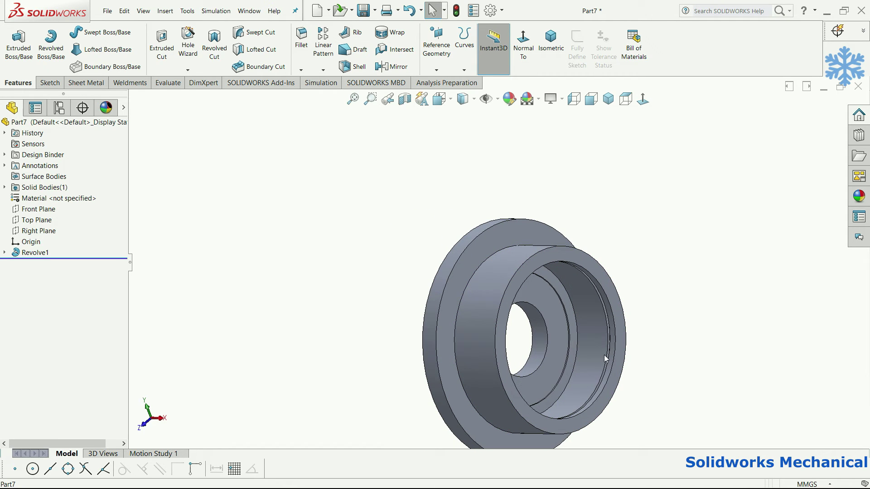
- Orbit the ring and set the view Normal To its large flat flange face
mouse_move(592, 345)
middle_mouse_down()
mouse_move(654, 348)
mouse_move(631, 358)
mouse_move(584, 341)
middle_mouse_up()
left_click(540, 258)
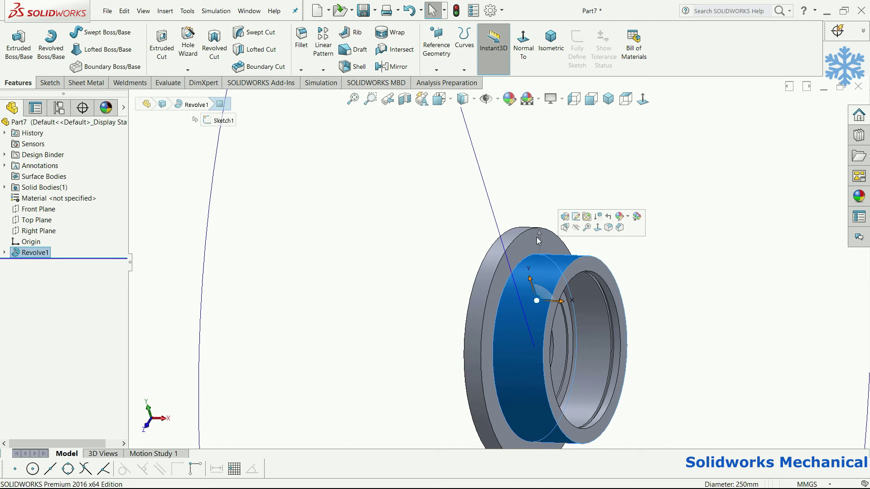
key("ctrl+8")
left_click(655, 227)
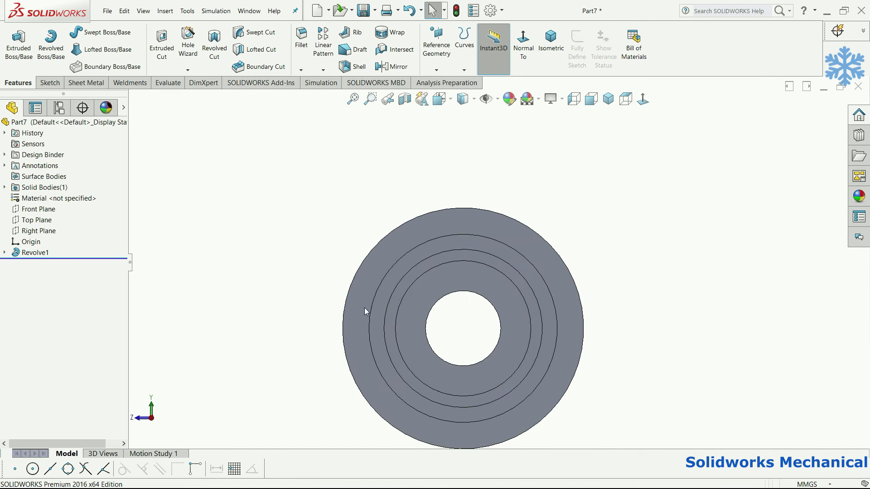
- Start a sketch on the flange face and draw a circle centred on the ring's axis
left_click(162, 46)
left_click(485, 223)
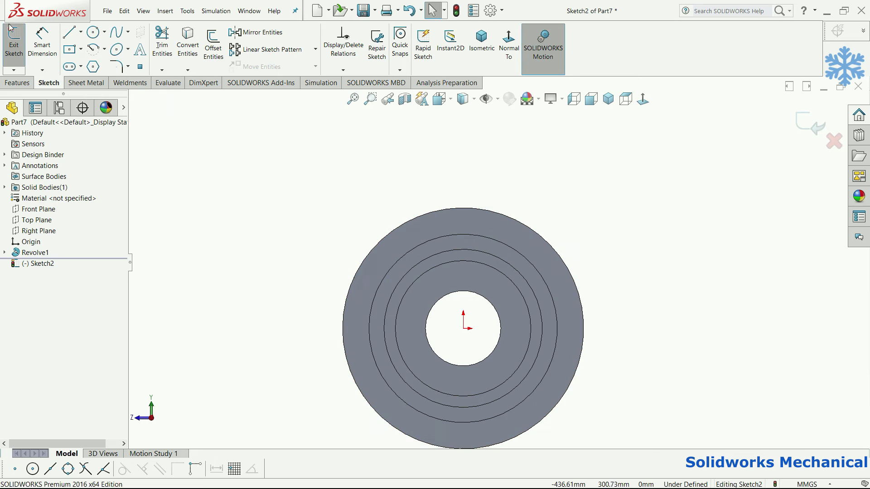
left_click(98, 34)
left_click(466, 329)
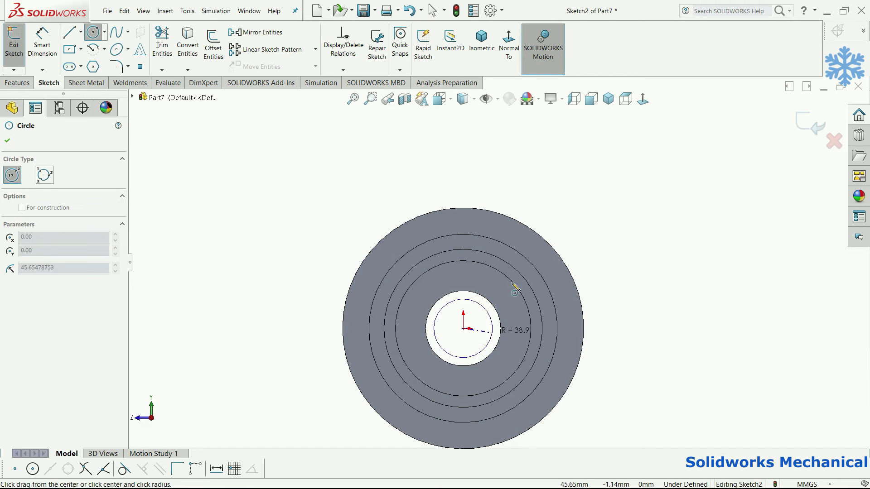
left_click(490, 231)
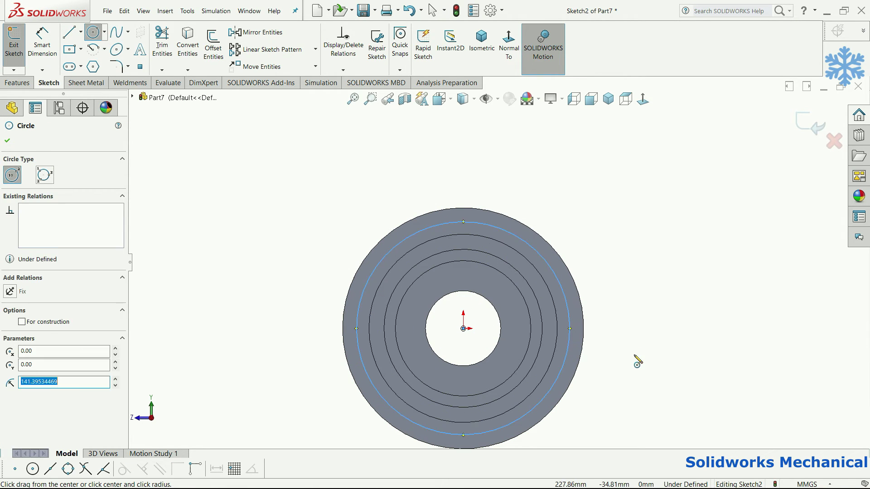
key("Escape")
- Dimension the circle's diameter, finally setting it to 285 mm
left_click(544, 248)
left_click(567, 225)
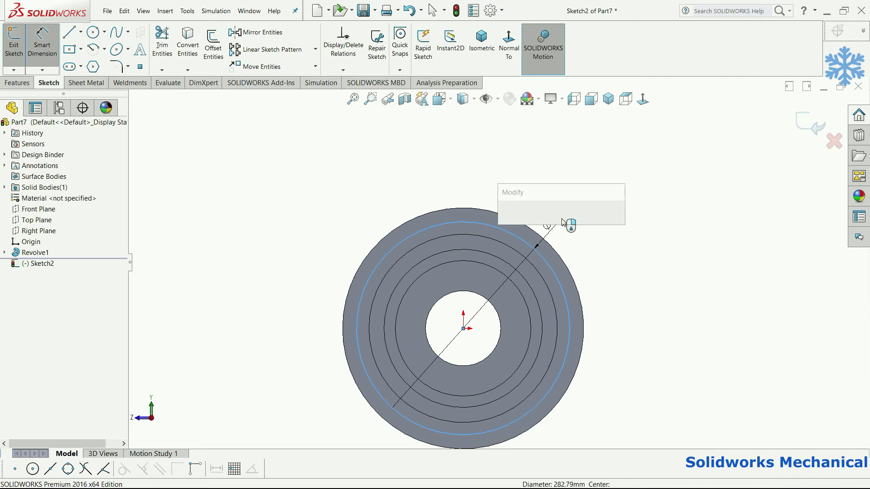
type("4")
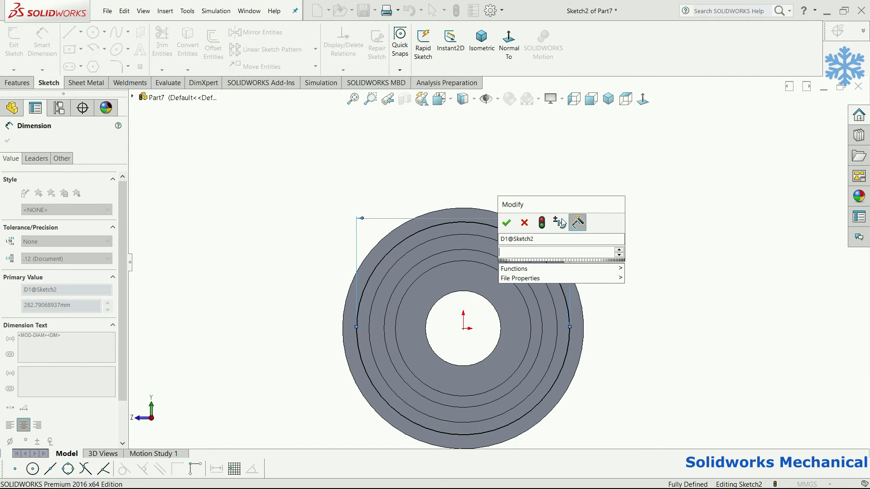
type("0*2")
key("Return")
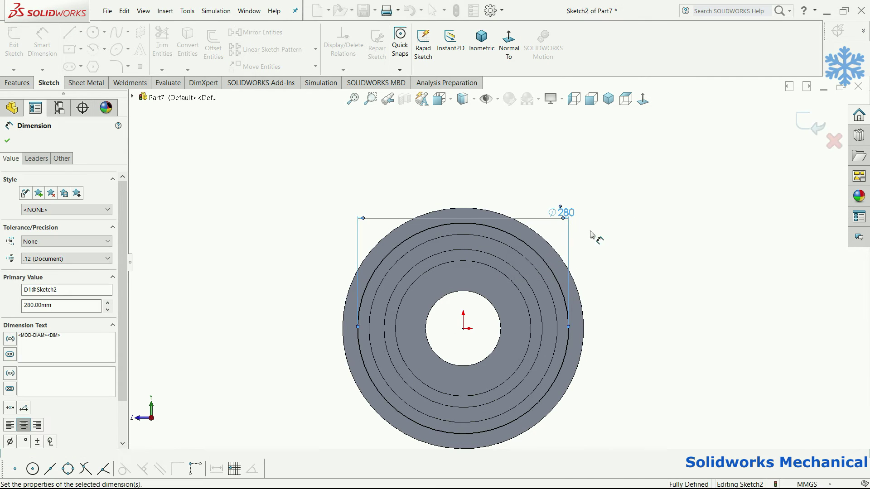
double_click(567, 214)
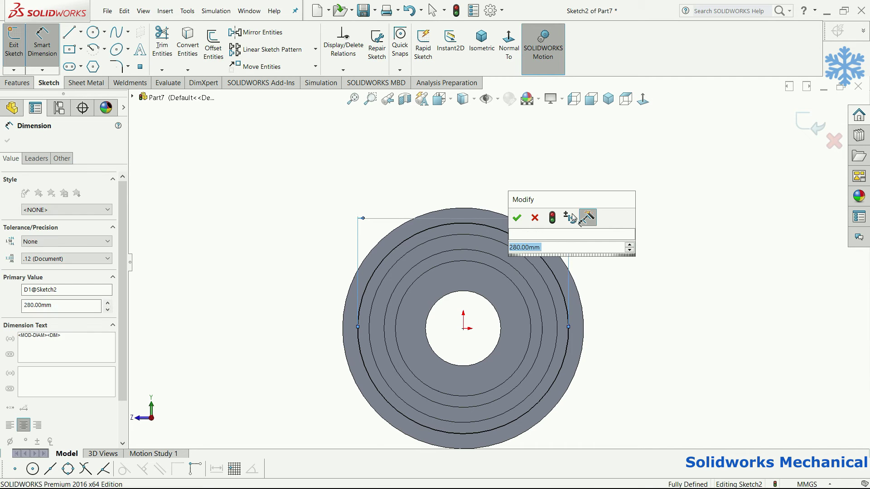
key("ctrl+z")
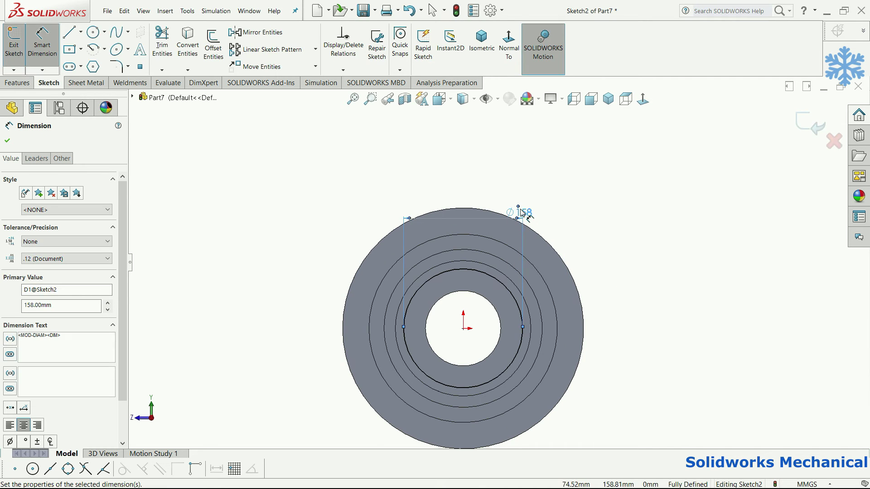
double_click(562, 240)
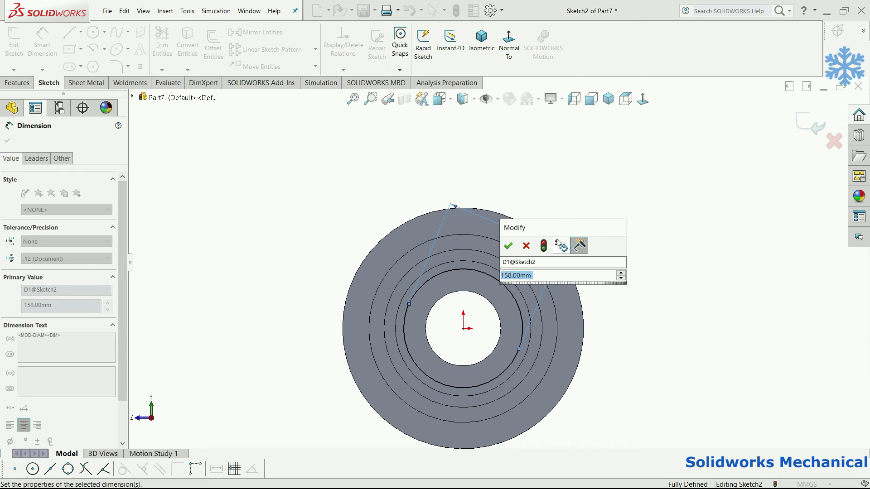
type("285")
key("Return")
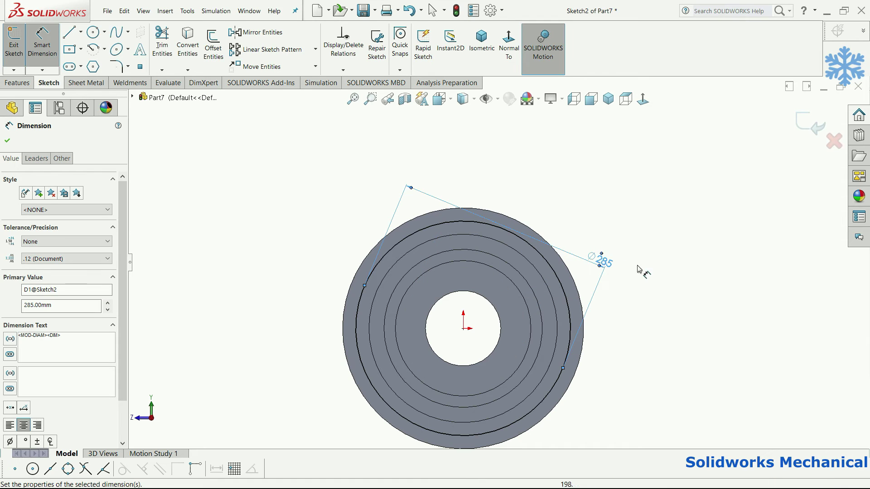
key("Escape")
left_click(81, 32)
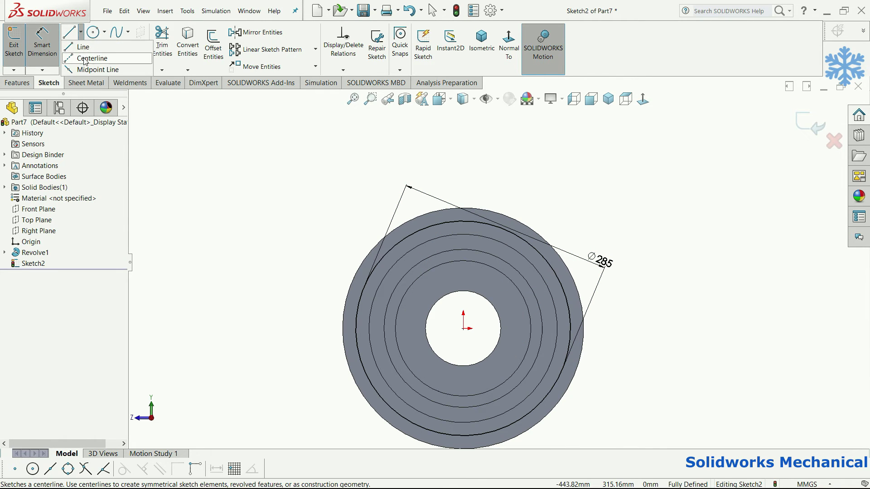
- Draw a centerline from the centre to the Ø285 circle and dimension it 71.25
left_click(86, 56)
left_click(463, 328)
left_click(556, 275)
key("Escape")
left_click(544, 282)
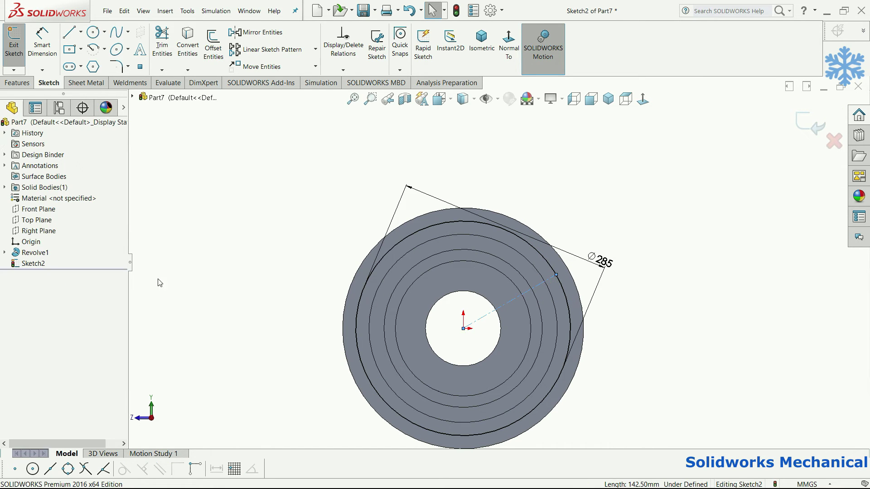
left_click(42, 46)
left_click(658, 301)
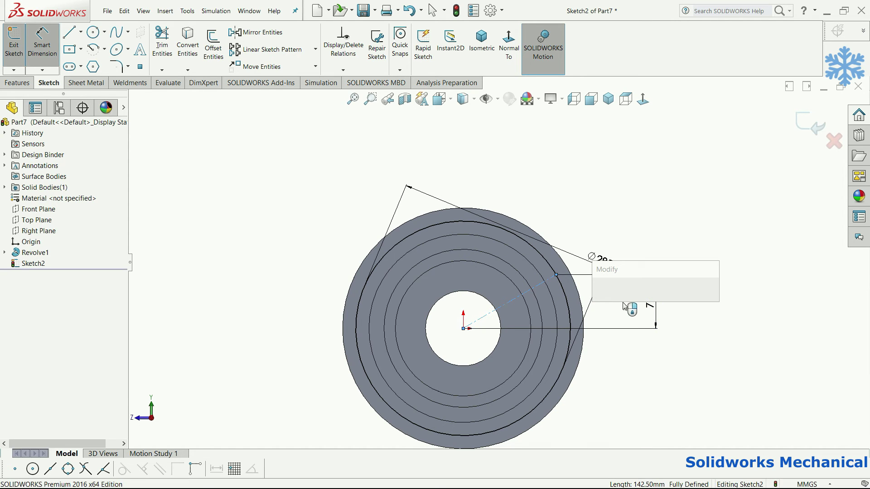
key("Return")
- Draw a bolt-hole circle at the centerline's end, dimensioned to Ø17 mm
left_click(92, 32)
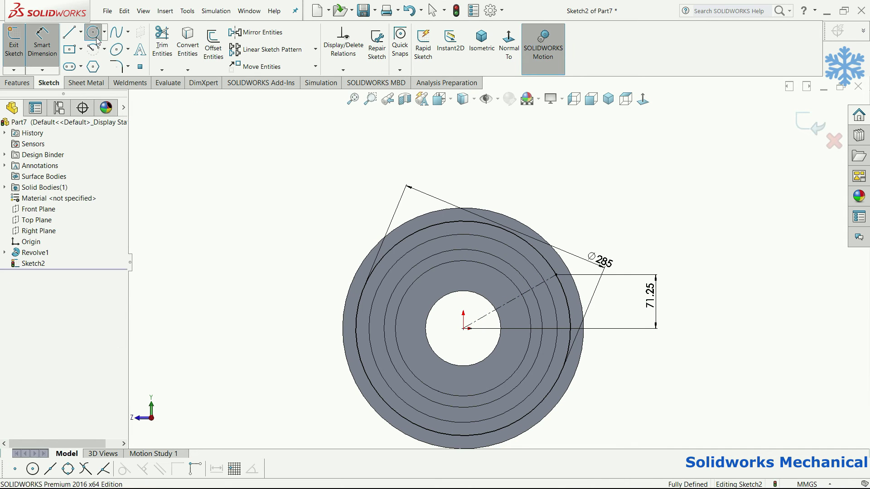
left_click(556, 274)
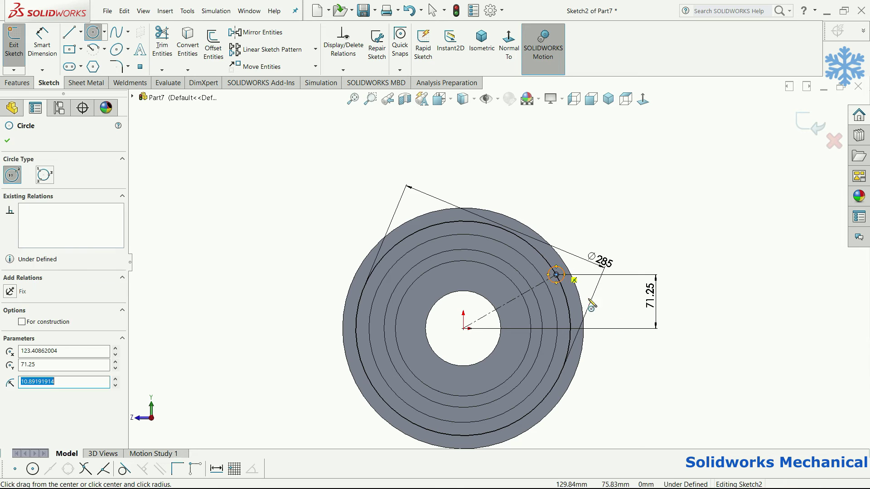
right_click_drag(563, 281, 623, 241)
left_click(566, 276)
left_click(600, 255)
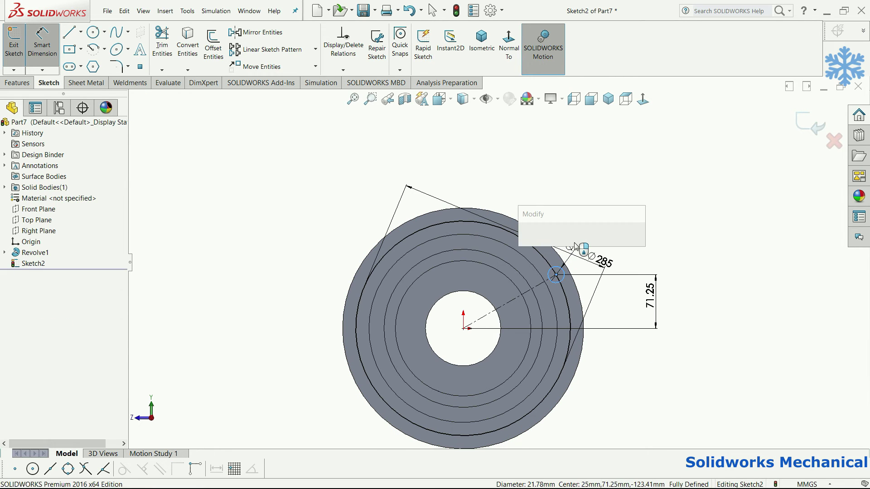
type("16")
key("Return")
middle_click_drag(598, 247, 591, 233)
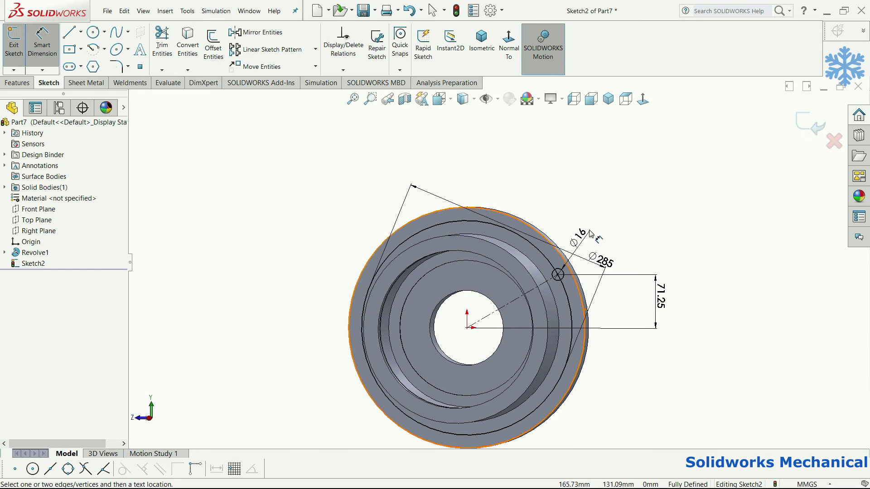
double_click(578, 237)
type("17")
key("Return")
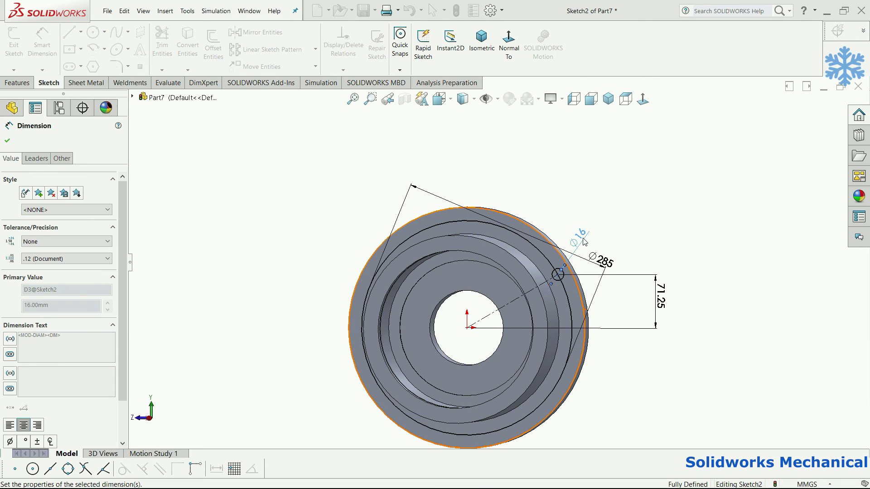
key("Escape")
scroll(530, 314, "down", 5)
- Extruded-cut the Ø17 circle 80 mm deep through the flange
left_click(19, 83)
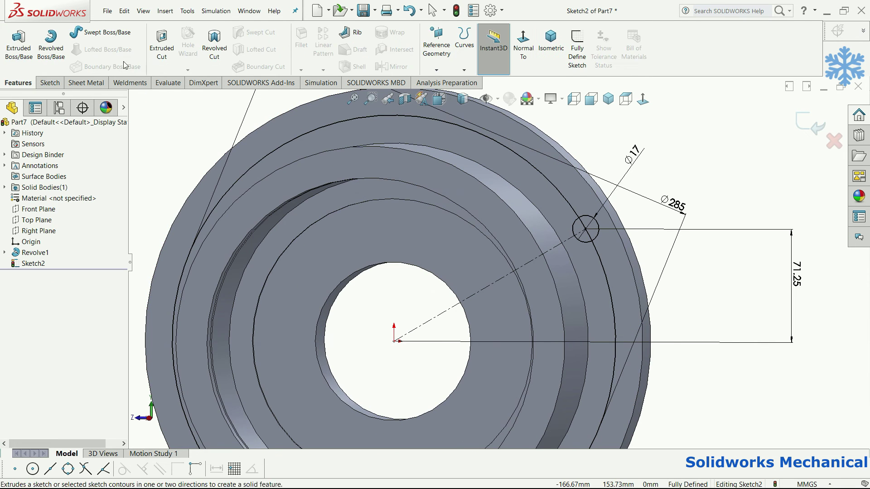
left_click(161, 46)
left_click(597, 238)
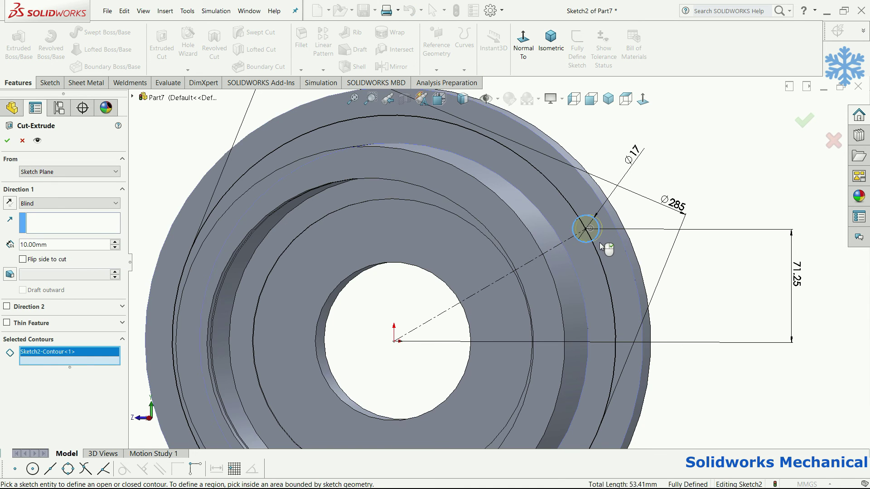
left_click_drag(496, 265, 588, 232)
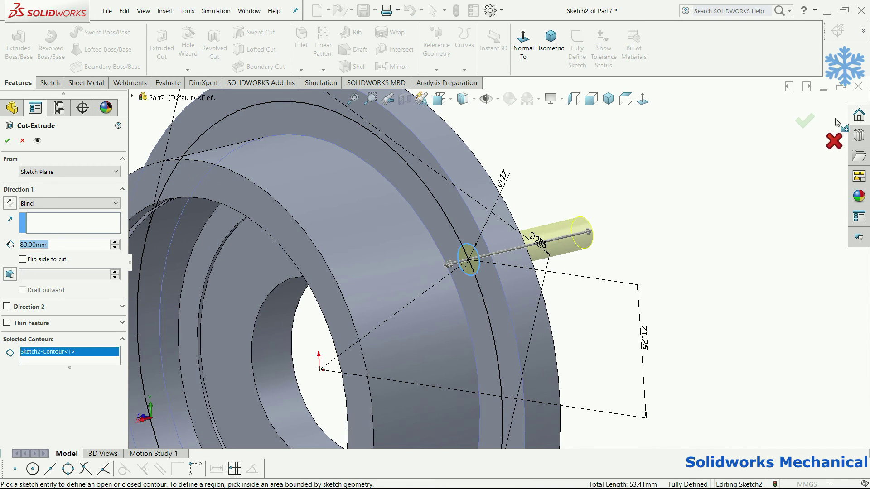
key("Return")
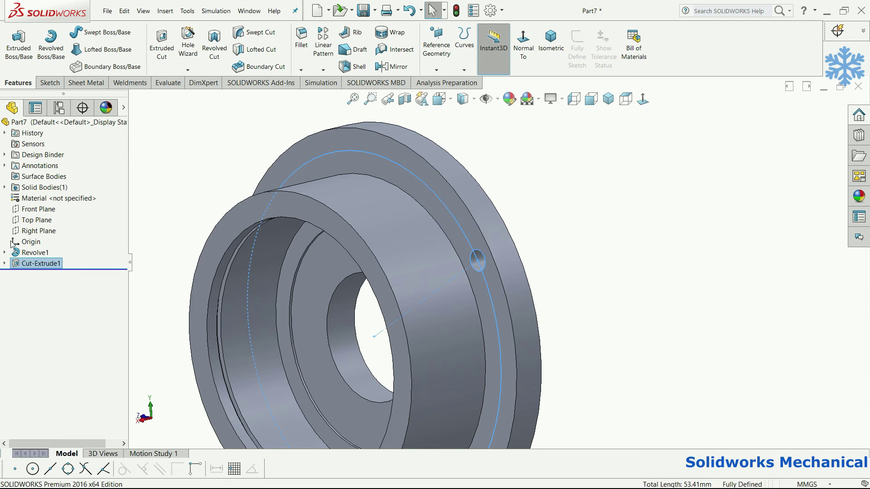
left_click(39, 264)
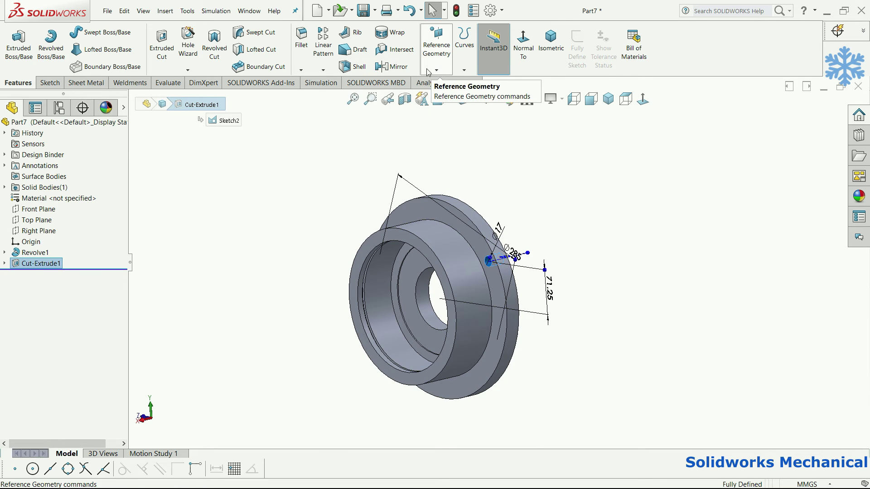
- Circular-pattern Cut-Extrude1 into 6 equally spaced holes over 360° about the bore face
left_click(322, 70)
left_click(344, 92)
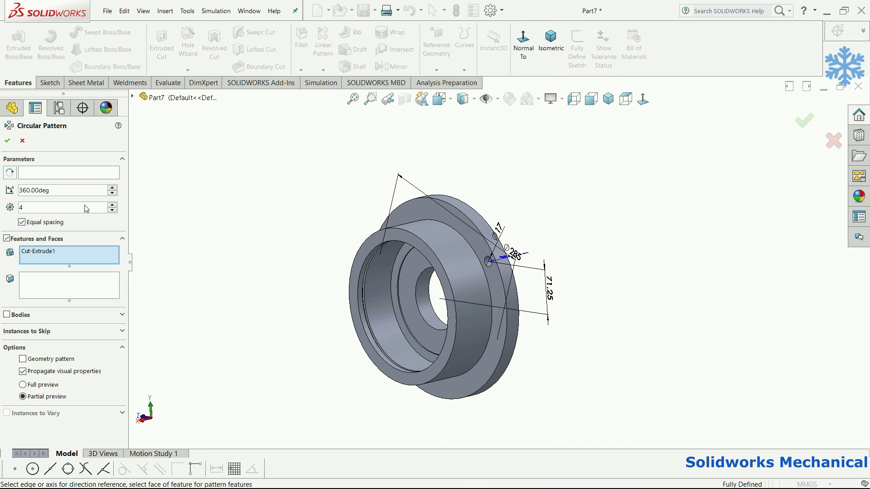
left_click(58, 173)
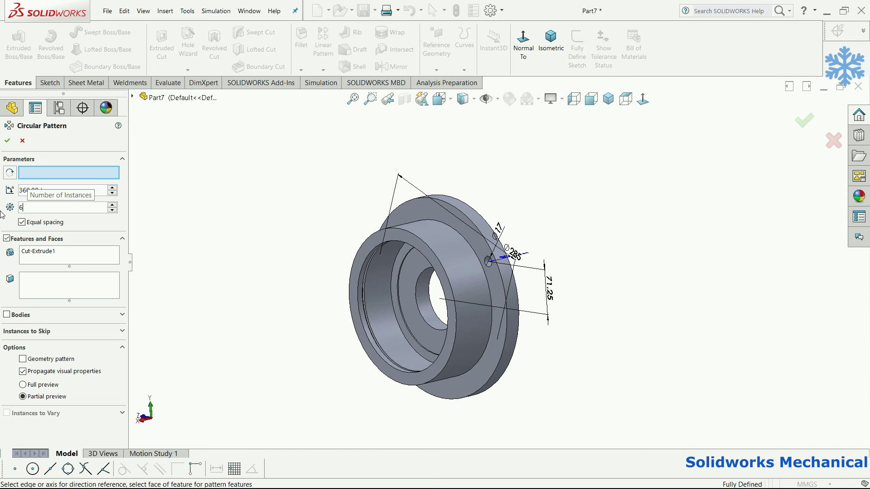
scroll(388, 305, "down", 5)
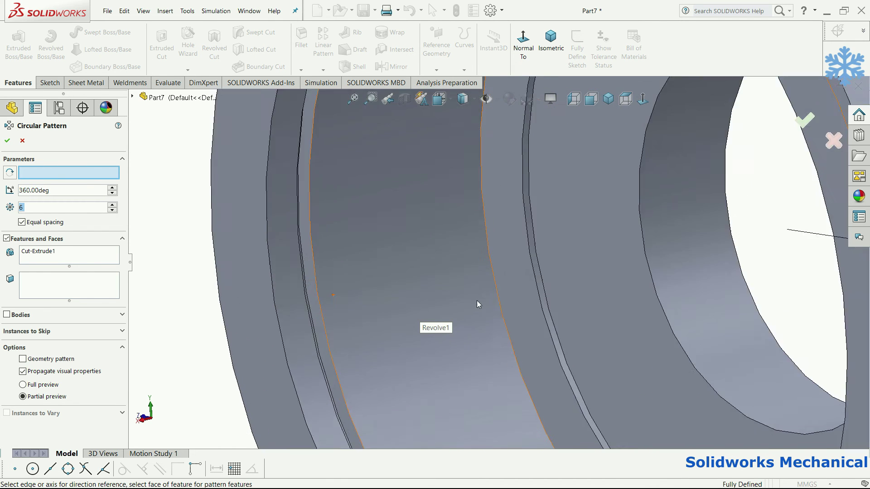
left_click(746, 266)
scroll(746, 266, "up", 5)
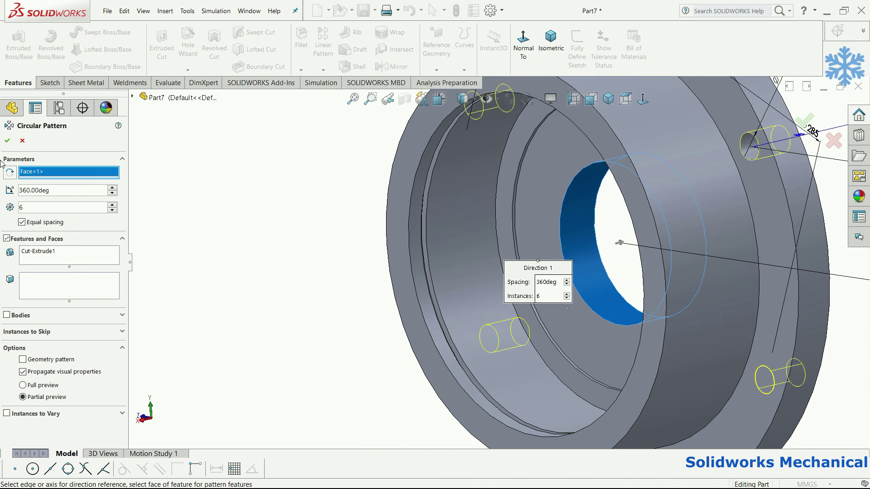
left_click(8, 141)
scroll(583, 267, "up", 4)
scroll(583, 267, "up", 2)
left_click(580, 240)
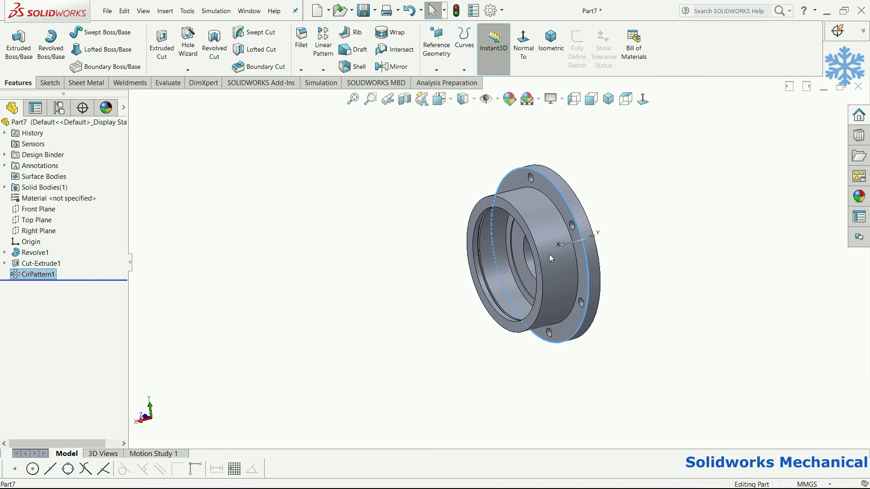
middle_click_drag(588, 240, 498, 238)
scroll(498, 239, "down", 3)
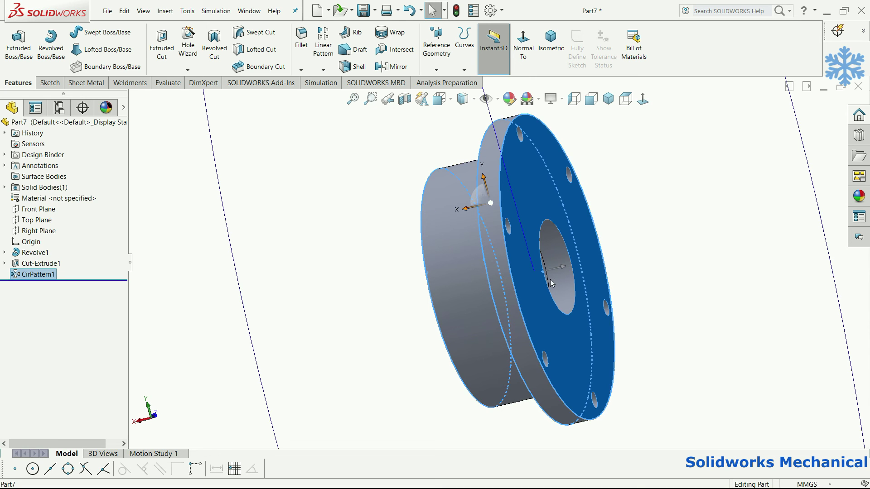
scroll(541, 283, "down", 2)
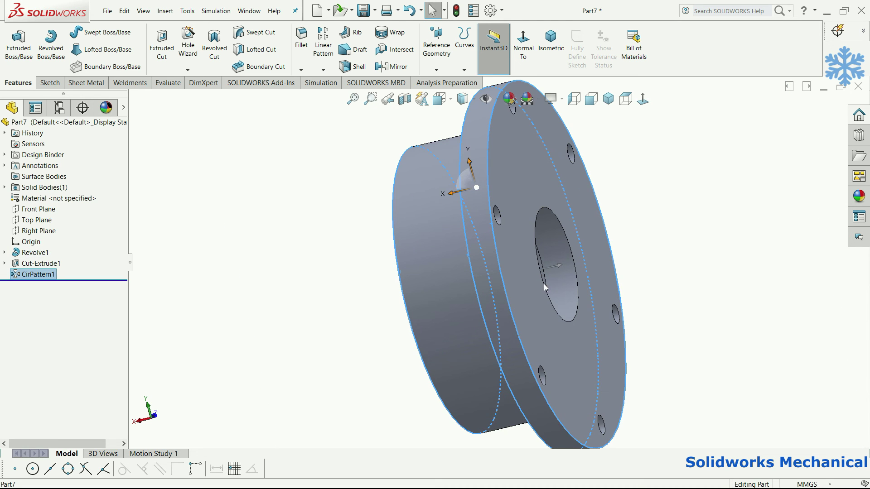
mouse_move(551, 289)
middle_mouse_down()
mouse_move(470, 345)
mouse_move(556, 308)
mouse_move(517, 295)
middle_mouse_up()
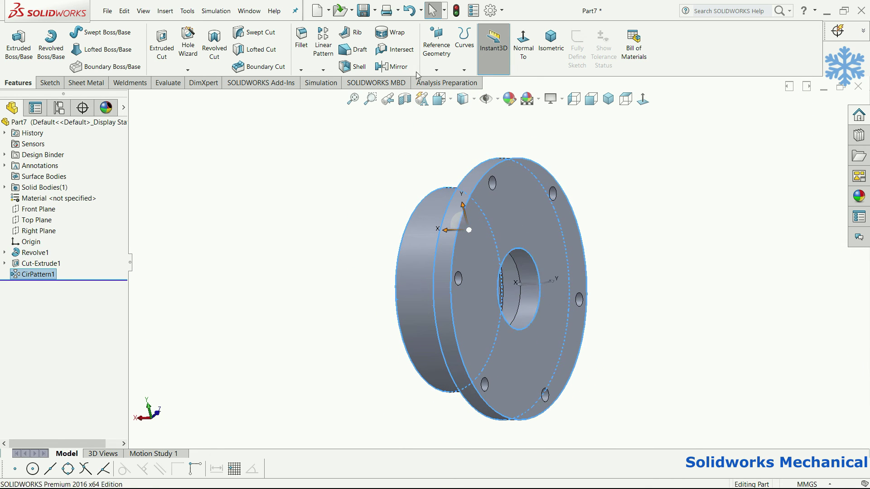
left_click(299, 71)
left_click(313, 91)
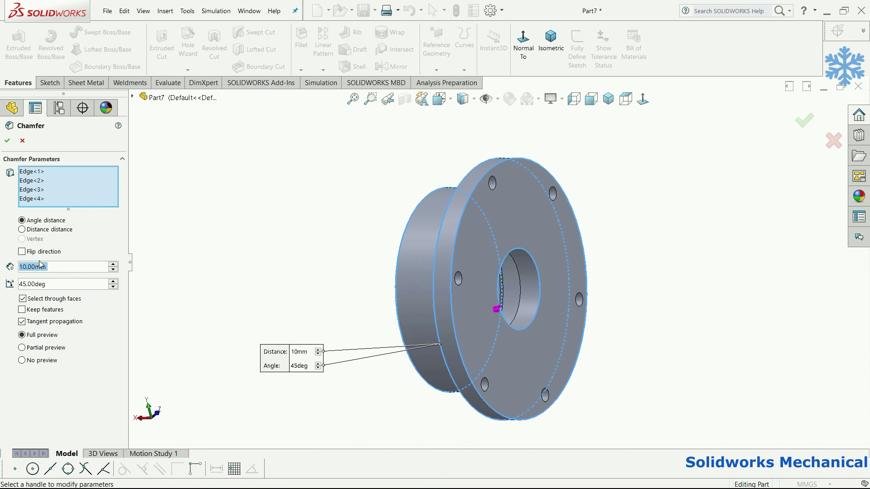
- Apply the chamfer on the four edges at 1 mm distance and 45°
type("1")
key("Return")
left_click(7, 141)
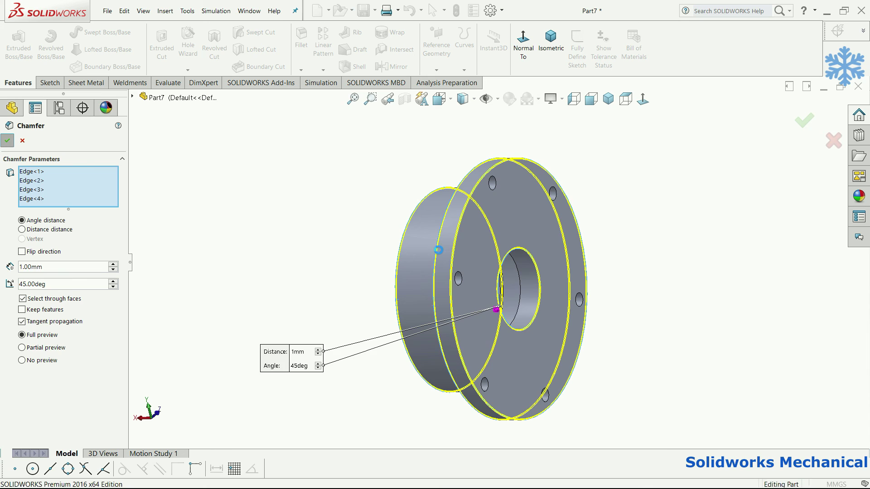
mouse_move(502, 215)
middle_mouse_down()
mouse_move(601, 366)
mouse_move(616, 214)
middle_mouse_up()
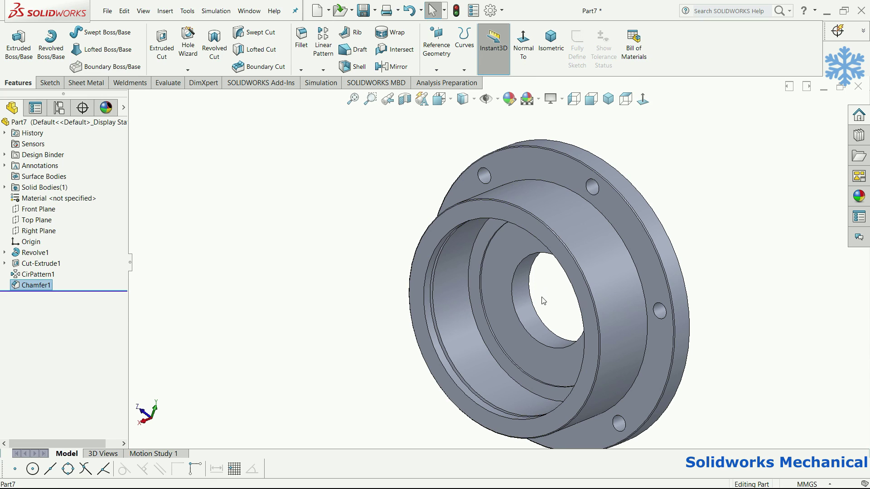
left_click(625, 99)
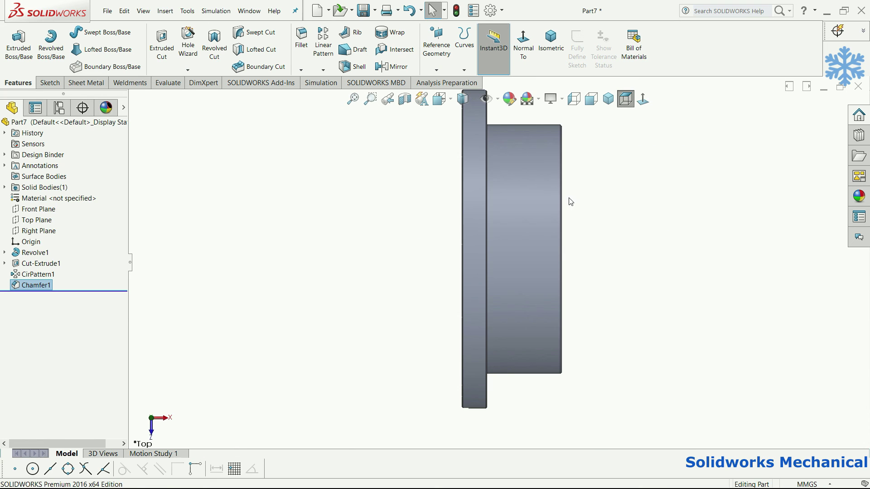
left_click(591, 105)
left_click(573, 99)
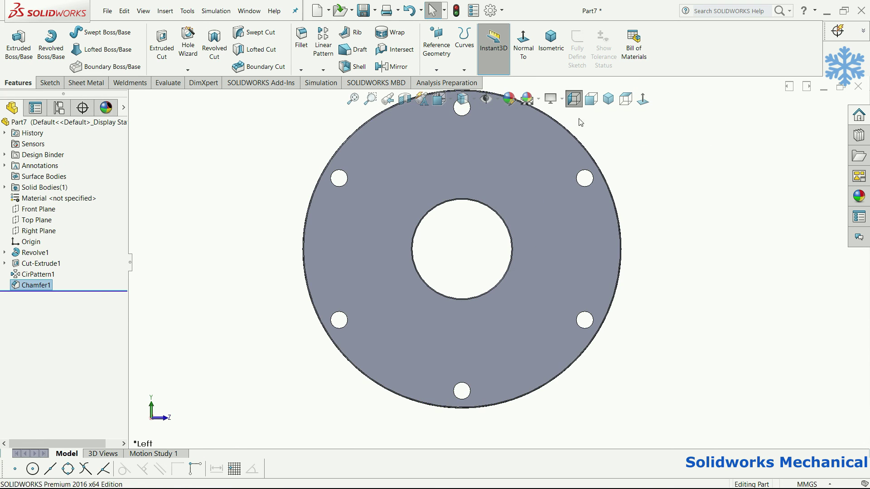
left_click(625, 98)
middle_click_drag(552, 235, 539, 197)
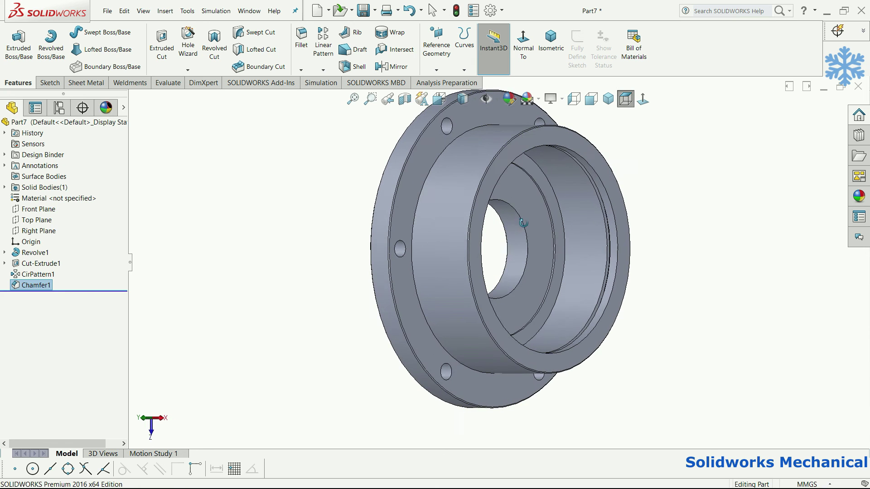
left_click(539, 197)
left_click(589, 174)
middle_click_drag(512, 231, 510, 159)
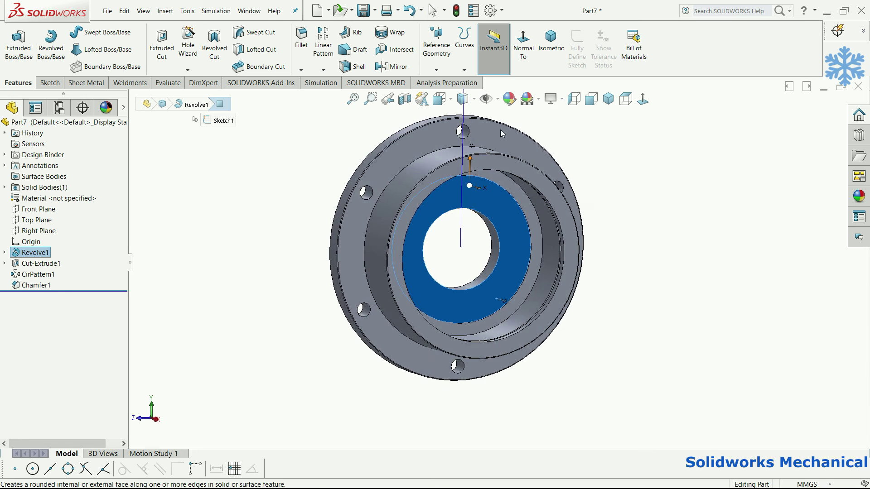